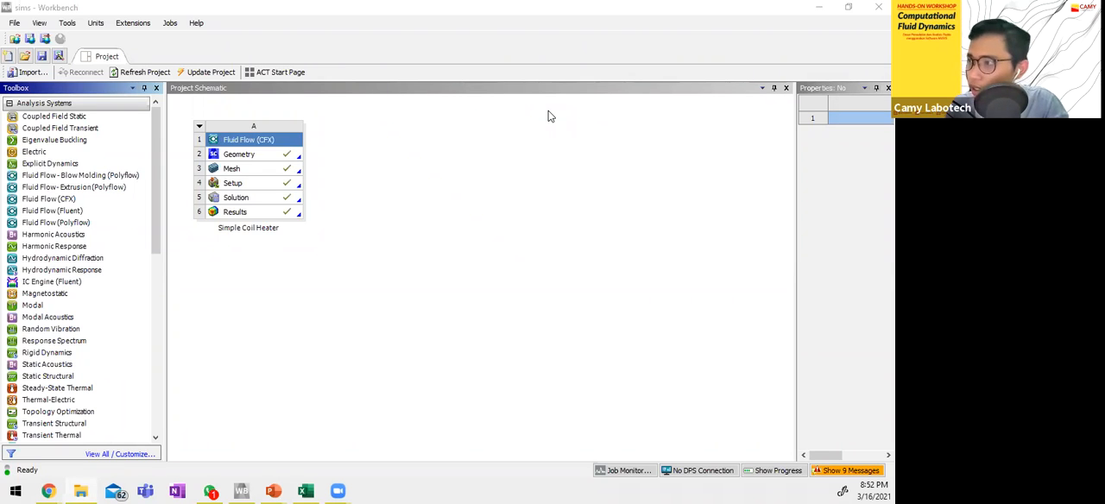
Open the Simple Coil Heater system's geometry for editing in SpaceClaim.
{"action": "left_click", "coordinate": [326, 192]}
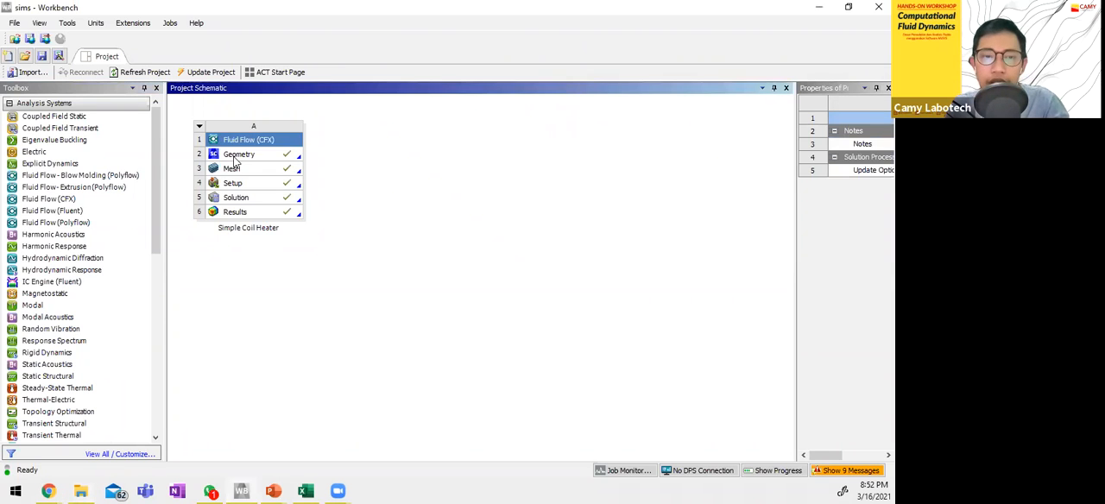
{"action": "left_click", "coordinate": [235, 155]}
{"action": "double_click", "coordinate": [235, 158]}
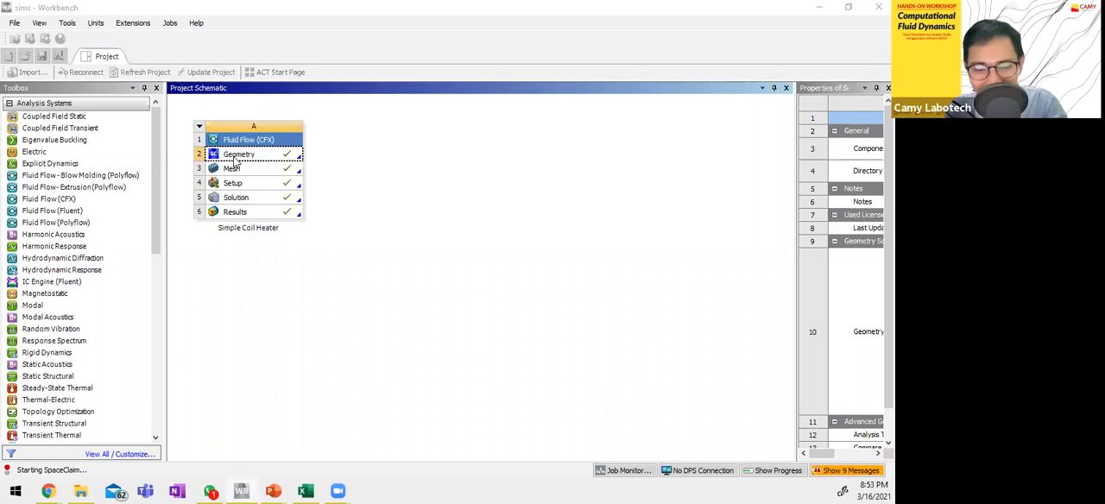
{"action": "left_click", "coordinate": [281, 275]}
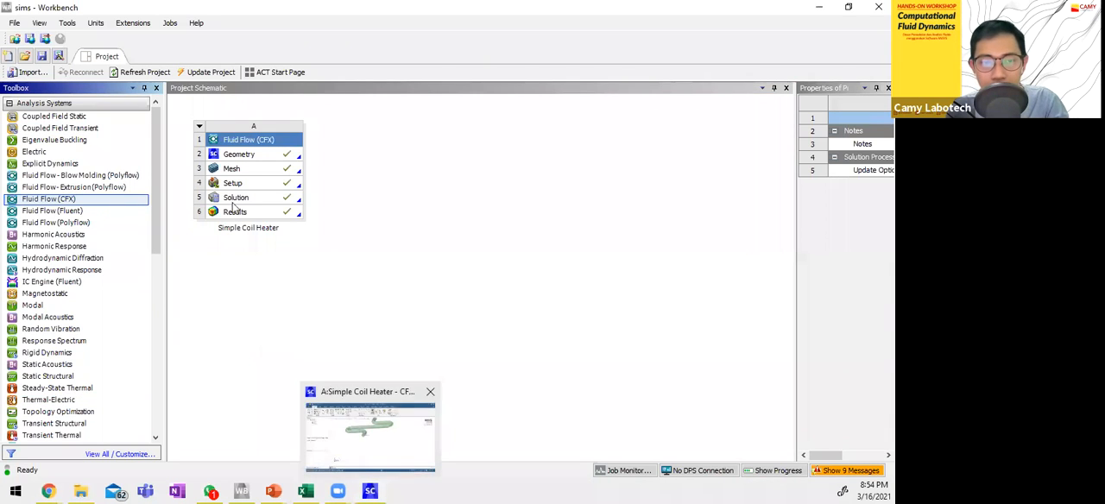
{"action": "double_click", "coordinate": [234, 155]}
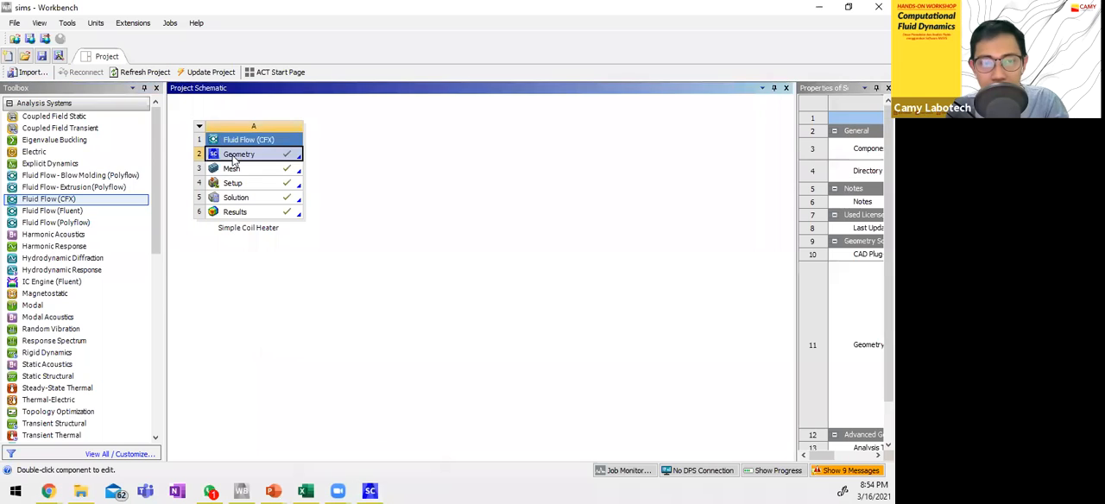
Examine the coil pipe's shape in SpaceClaim, including its two open ends, straight sections and bends.
{"action": "mouse_move", "coordinate": [291, 213]}
{"action": "middle_mouse_down"}
{"action": "mouse_move", "coordinate": [415, 233]}
{"action": "mouse_move", "coordinate": [527, 304]}
{"action": "mouse_move", "coordinate": [474, 315]}
{"action": "mouse_move", "coordinate": [519, 153]}
{"action": "mouse_move", "coordinate": [365, 187]}
{"action": "mouse_move", "coordinate": [496, 313]}
{"action": "mouse_move", "coordinate": [378, 297]}
{"action": "middle_mouse_up"}
{"action": "left_click", "coordinate": [372, 282]}
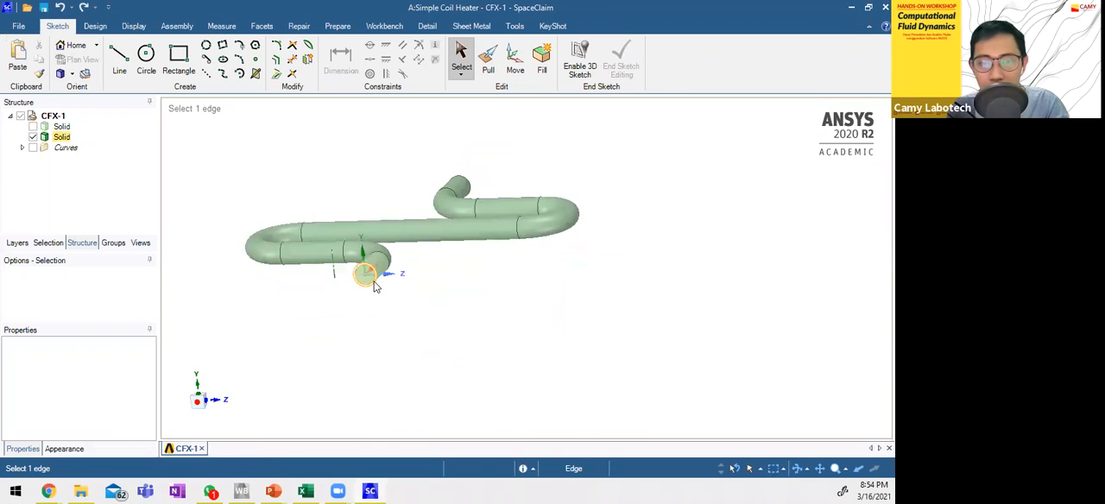
{"action": "scroll", "coordinate": [371, 283], "scroll_direction": "up", "scroll_amount": 4}
{"action": "scroll", "coordinate": [368, 282], "scroll_direction": "down", "scroll_amount": 2}
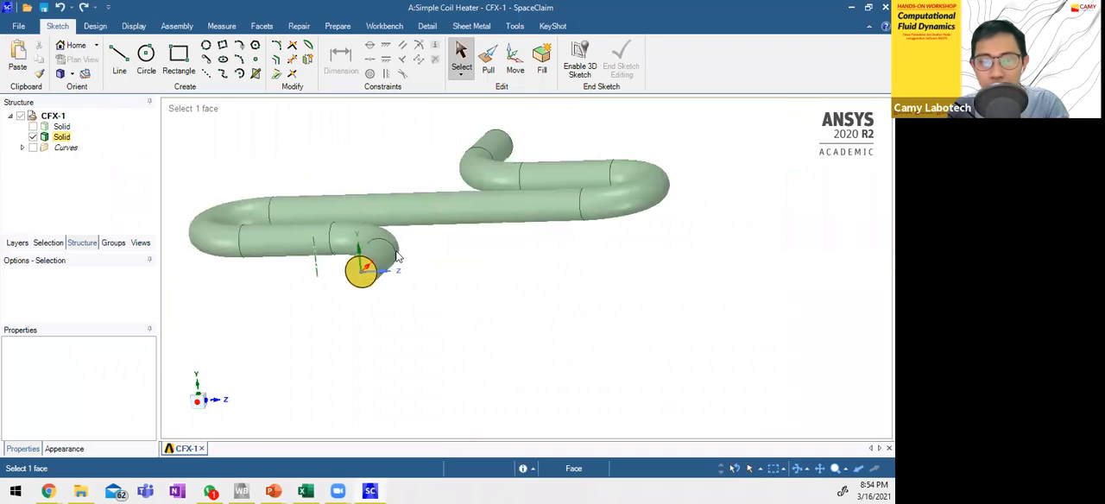
{"action": "left_click", "coordinate": [238, 208]}
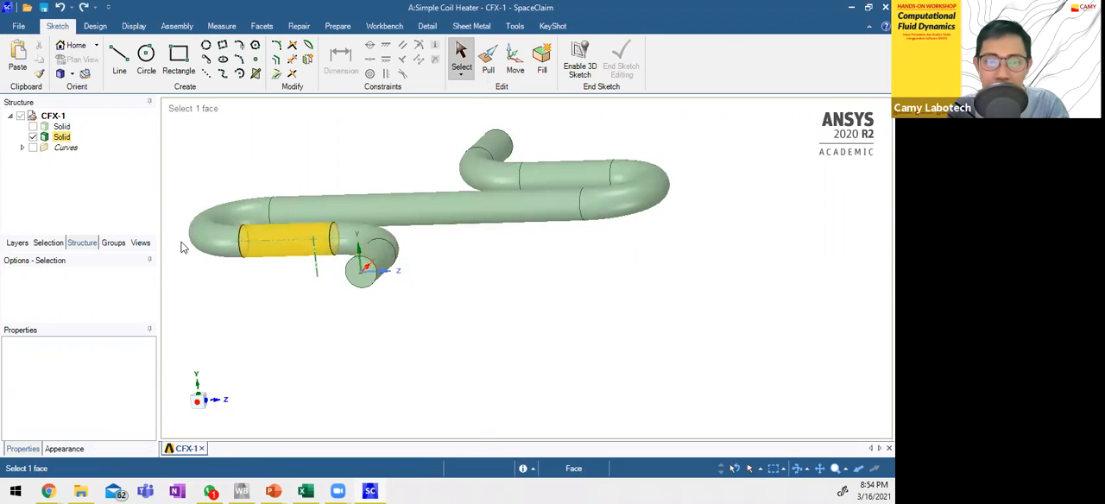
{"action": "left_click", "coordinate": [476, 145]}
{"action": "left_click", "coordinate": [832, 125]}
{"action": "middle_click_drag", "start_coordinate": [698, 188], "coordinate": [690, 238]}
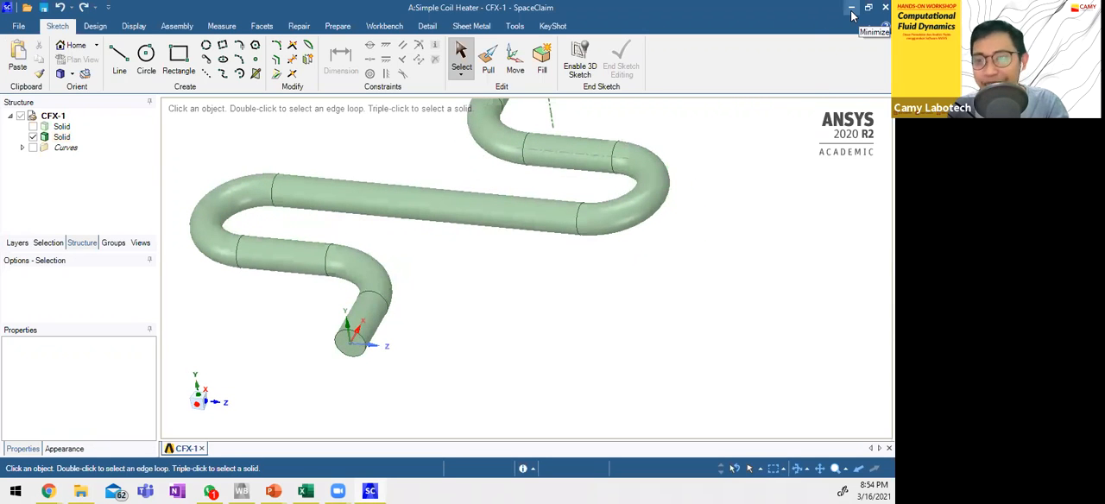
Return to the Workbench project and open the Simple Coil Heater's mesh in Meshing, with the whole coil in view.
{"action": "left_click", "coordinate": [852, 14]}
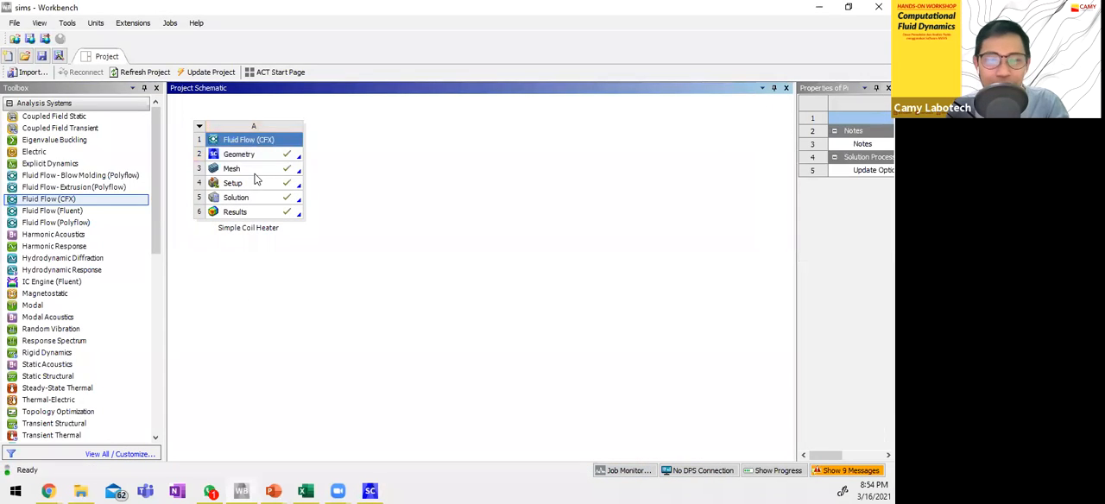
{"action": "double_click", "coordinate": [255, 174]}
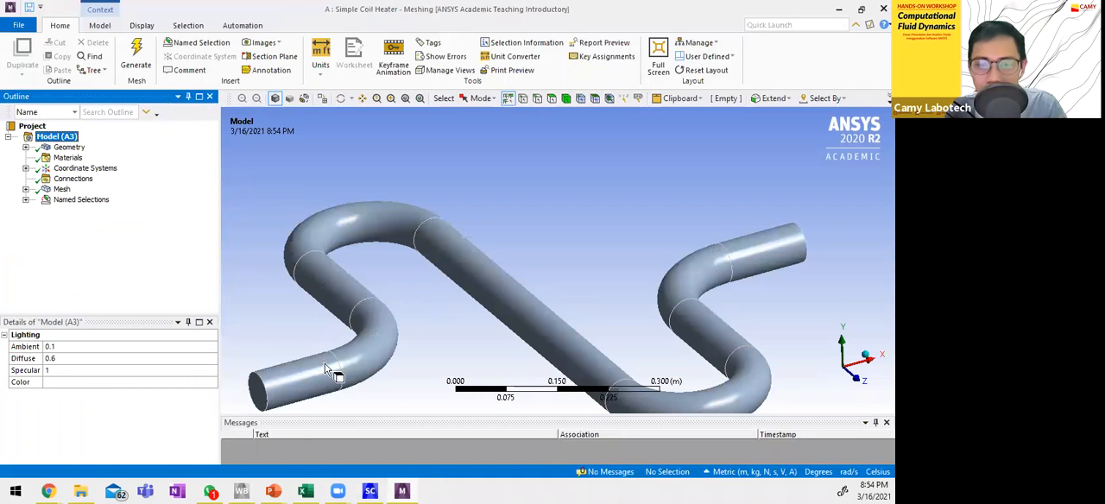
{"action": "scroll", "coordinate": [535, 292], "scroll_direction": "down", "scroll_amount": 2}
{"action": "middle_click_drag", "start_coordinate": [664, 347], "coordinate": [664, 305], "text": "ctrl"}
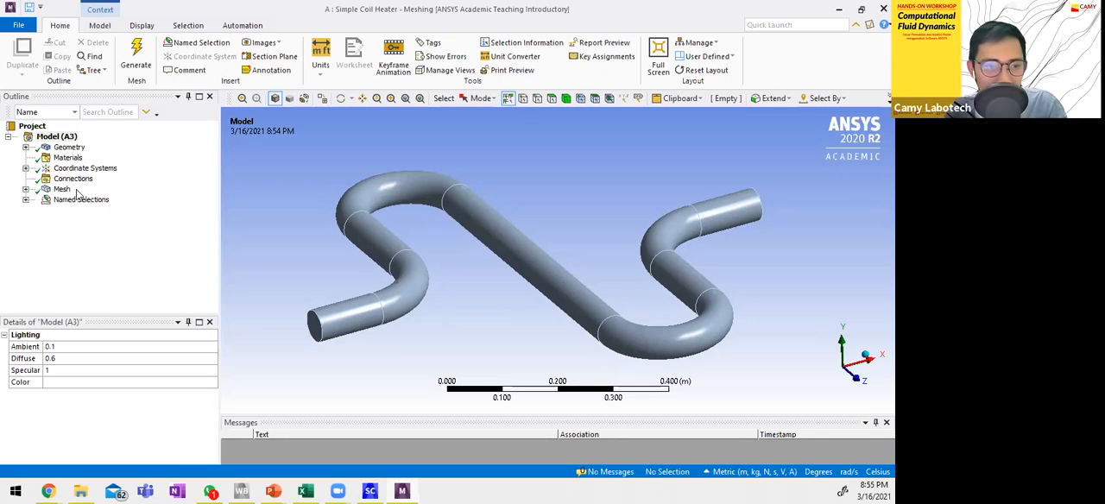
List the model's named selections and inspect which geometry belongs to fluid and inlet.
{"action": "left_click", "coordinate": [26, 200]}
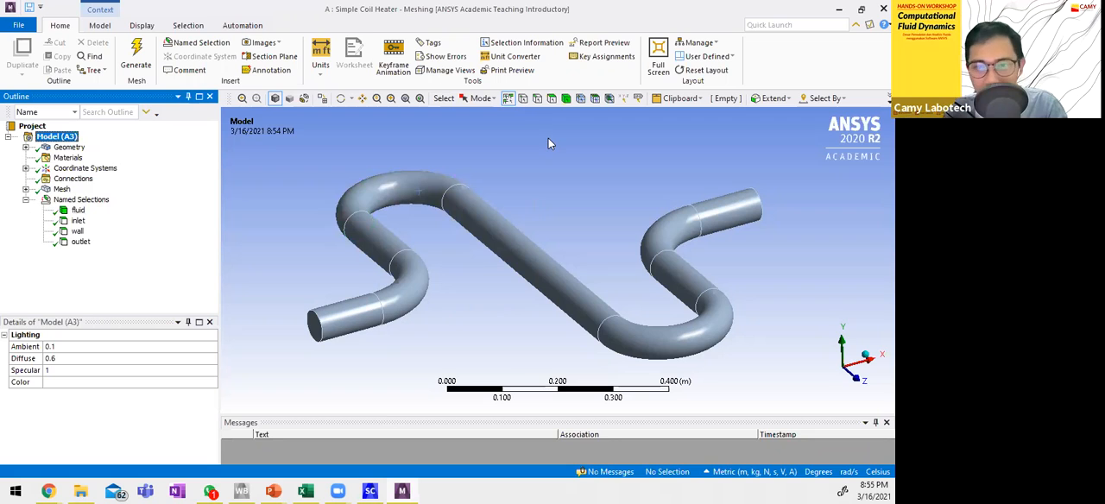
{"action": "left_click", "coordinate": [76, 210]}
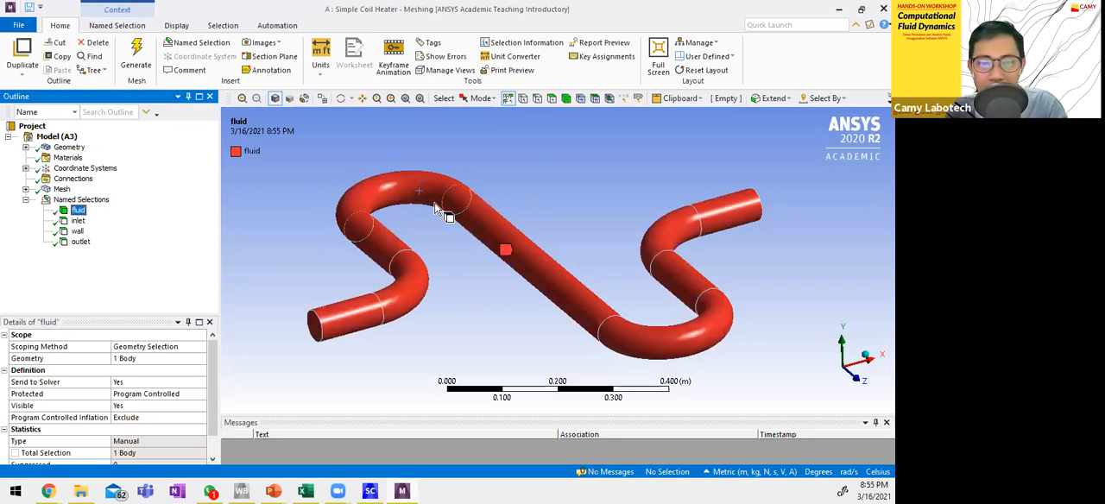
{"action": "left_click", "coordinate": [253, 223]}
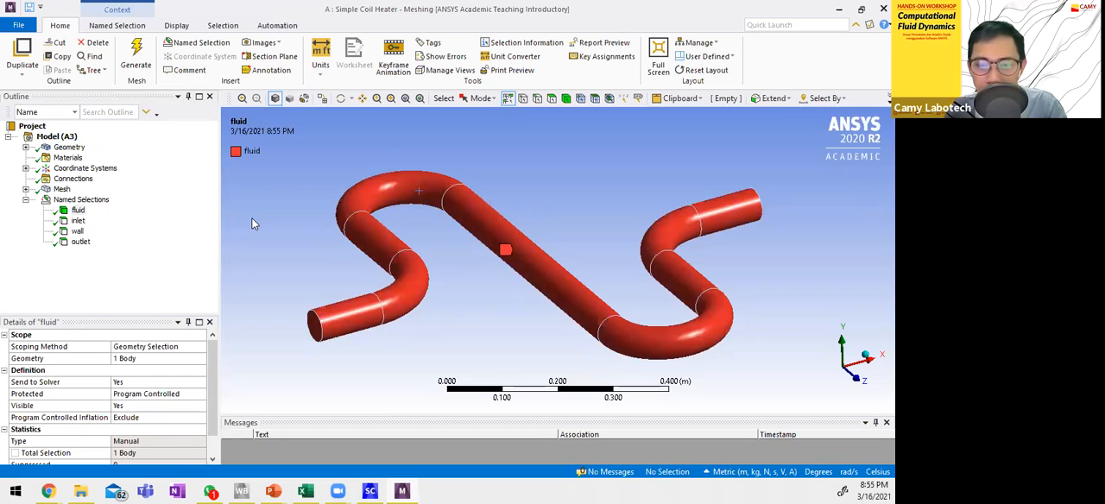
{"action": "left_click", "coordinate": [78, 222]}
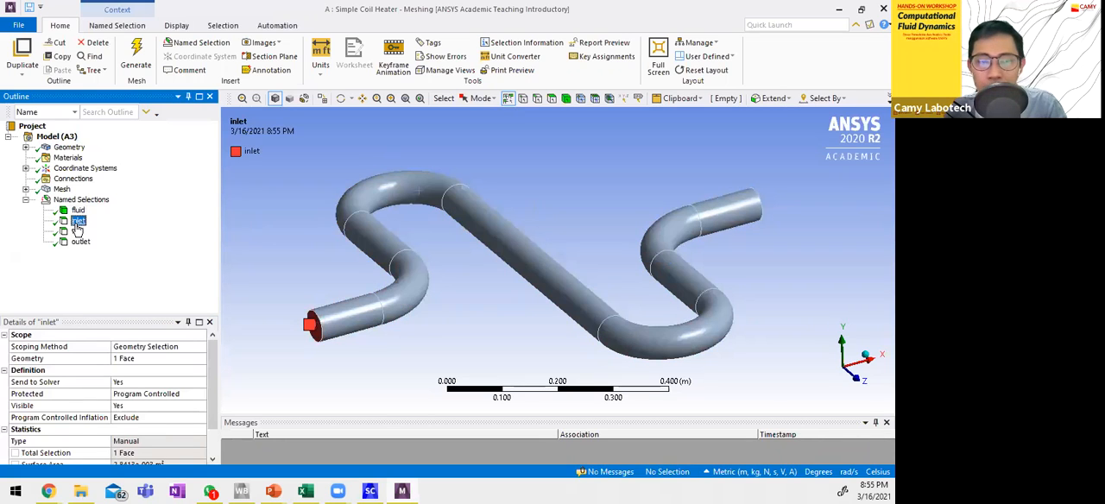
{"action": "left_click", "coordinate": [266, 231]}
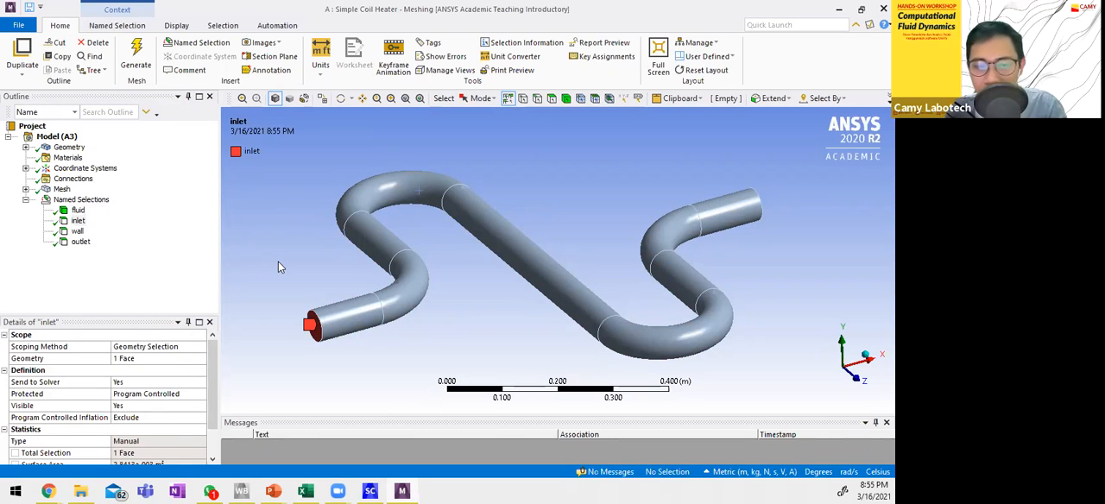
{"action": "left_click_drag", "start_coordinate": [78, 221], "coordinate": [318, 339]}
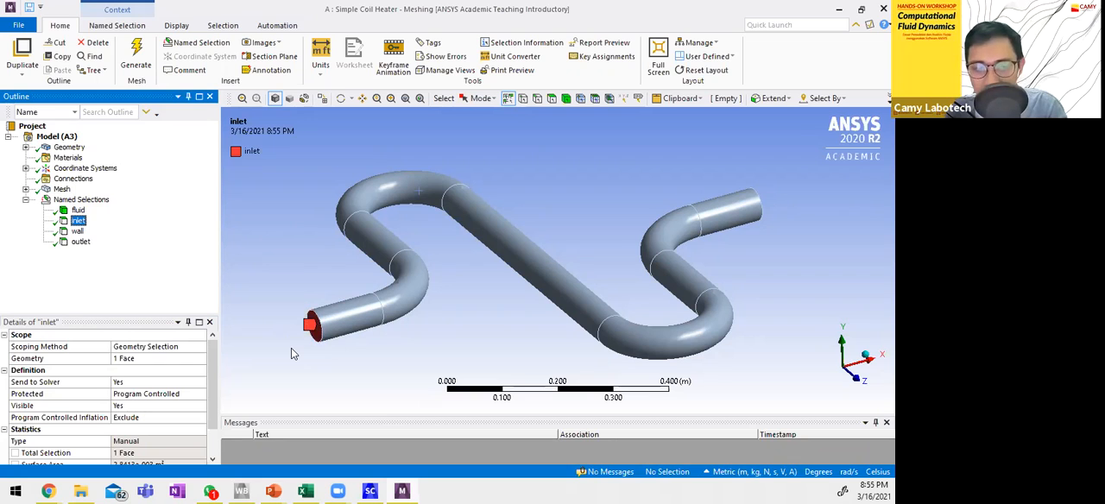
Inspect which faces of the coil belong to the wall and outlet named selections.
{"action": "left_click_drag", "start_coordinate": [77, 231], "coordinate": [354, 220]}
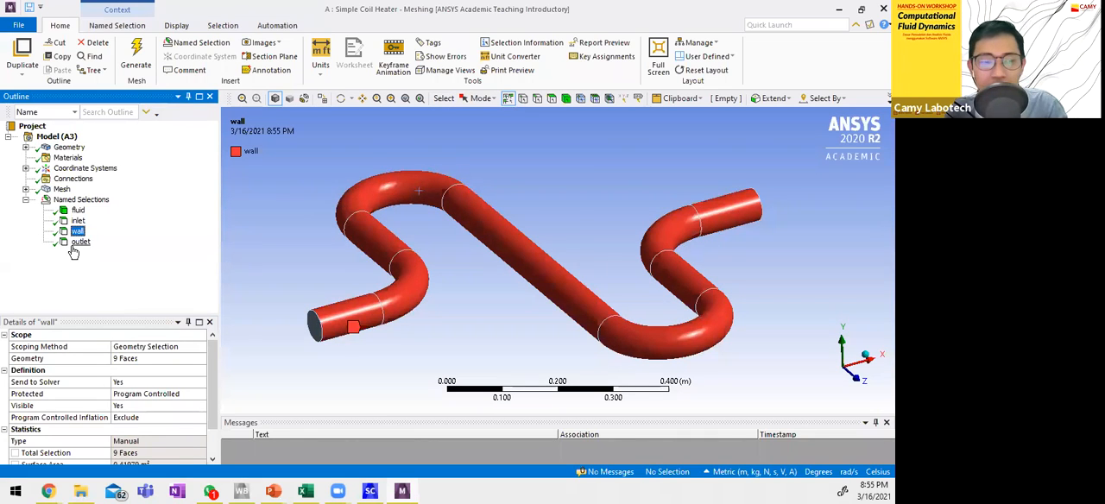
{"action": "left_click", "coordinate": [74, 247]}
{"action": "middle_click_drag", "start_coordinate": [693, 258], "coordinate": [673, 258]}
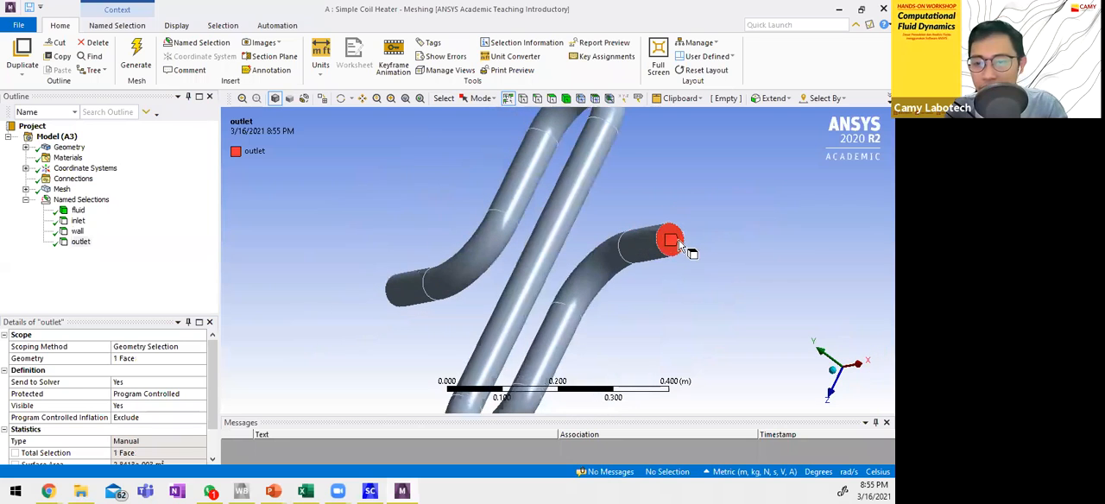
{"action": "middle_click_drag", "start_coordinate": [394, 315], "coordinate": [559, 176]}
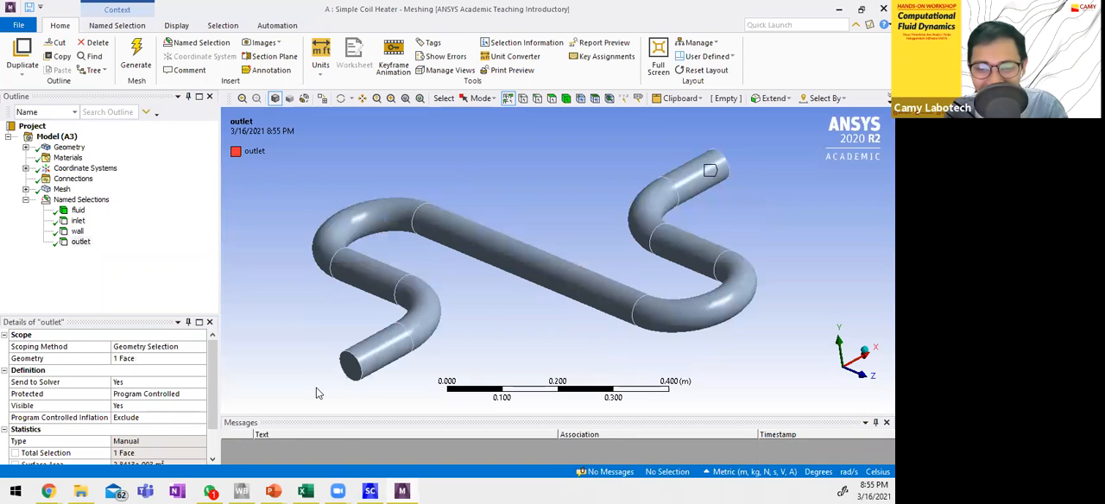
{"action": "mouse_move", "coordinate": [584, 190]}
{"action": "middle_mouse_down"}
{"action": "mouse_move", "coordinate": [587, 172]}
{"action": "mouse_move", "coordinate": [578, 202]}
{"action": "middle_mouse_up"}
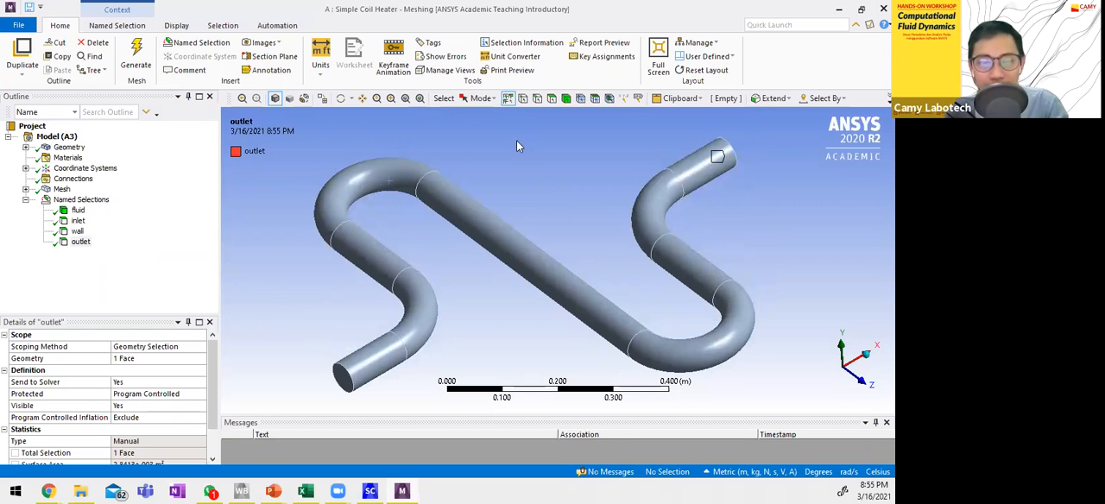
Display the mesh over the whole coil and check the operations available for it.
{"action": "left_click", "coordinate": [61, 189]}
{"action": "middle_click_drag", "start_coordinate": [449, 315], "coordinate": [524, 304]}
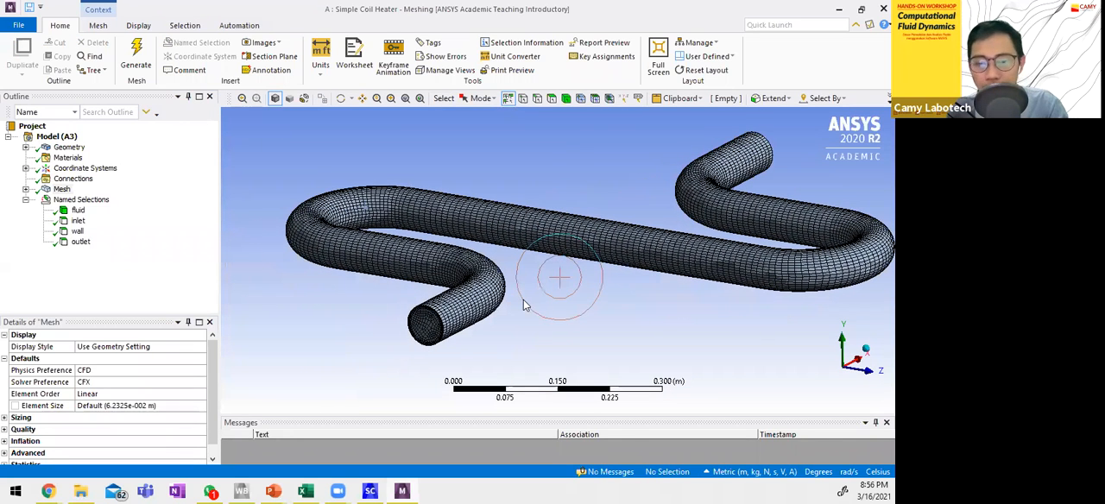
{"action": "right_click", "coordinate": [69, 189]}
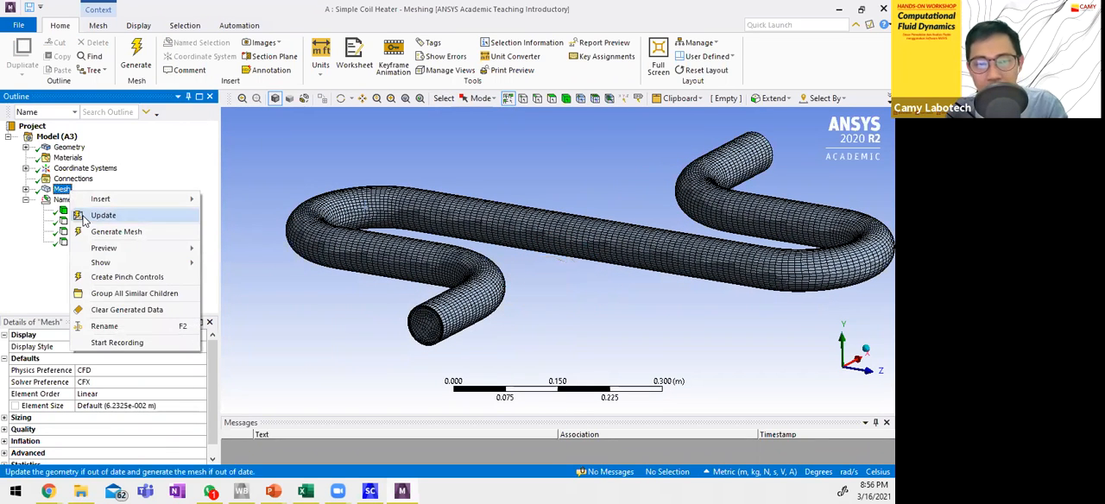
{"action": "left_click", "coordinate": [359, 157]}
{"action": "left_click", "coordinate": [467, 181]}
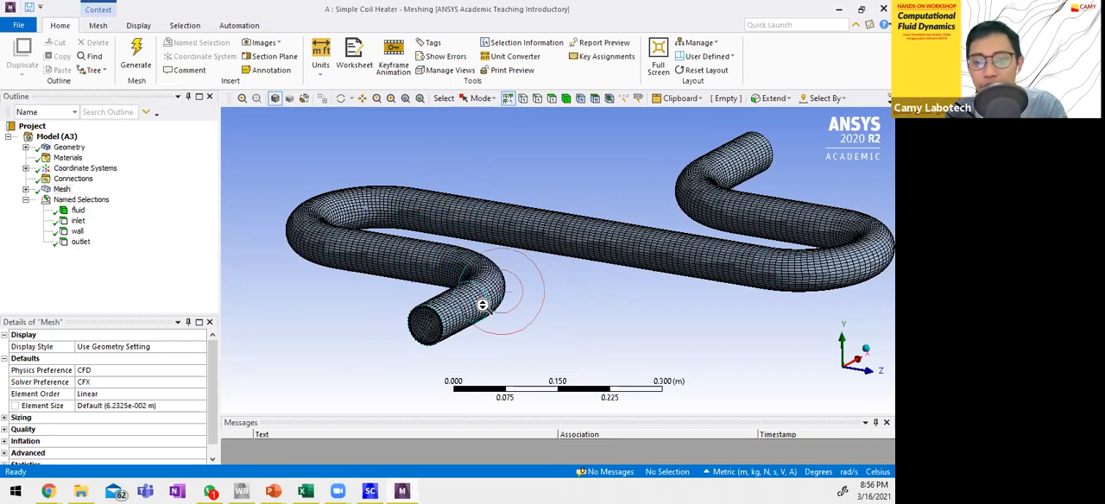
Examine the mesh close up on the pipe's end face and along the adjoining outer wall.
{"action": "scroll", "coordinate": [516, 289], "scroll_direction": "up", "scroll_amount": 3}
{"action": "scroll", "coordinate": [594, 256], "scroll_direction": "up", "scroll_amount": 3}
{"action": "middle_click_drag", "start_coordinate": [543, 278], "coordinate": [598, 257], "text": "ctrl"}
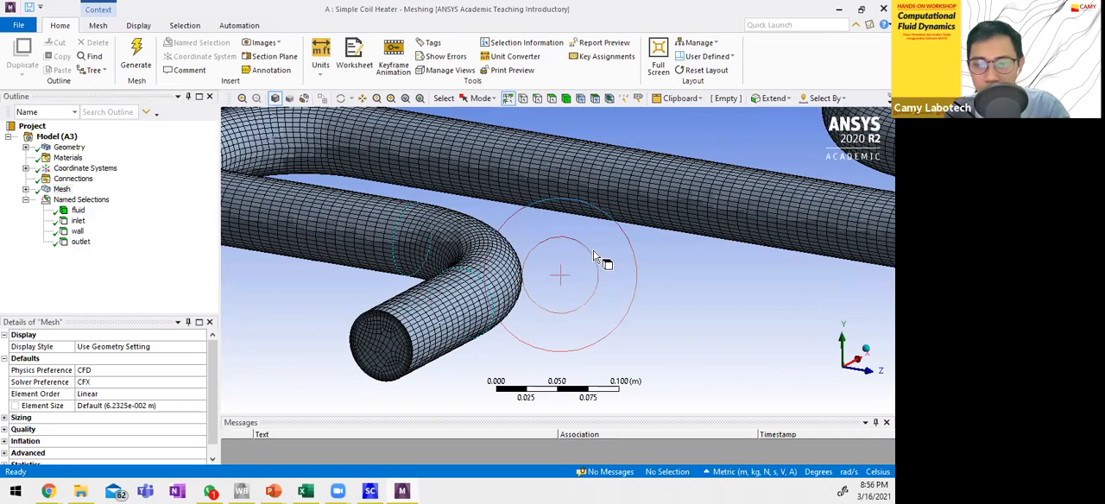
{"action": "middle_click_drag", "start_coordinate": [456, 333], "coordinate": [597, 257], "text": "ctrl"}
{"action": "scroll", "coordinate": [597, 257], "scroll_direction": "up", "scroll_amount": 4}
{"action": "scroll", "coordinate": [568, 274], "scroll_direction": "up", "scroll_amount": 4}
{"action": "middle_click", "coordinate": [568, 276]}
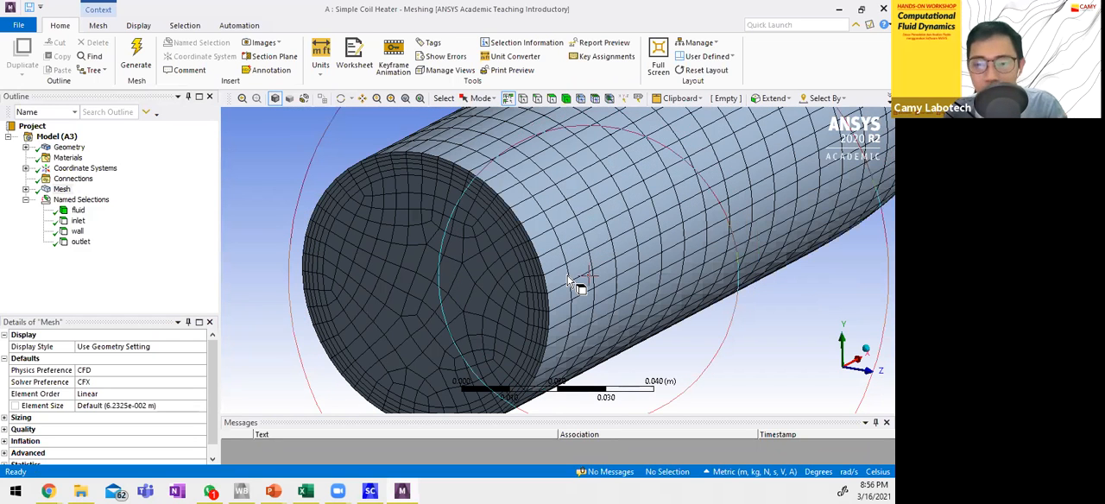
{"action": "scroll", "coordinate": [572, 276], "scroll_direction": "down", "scroll_amount": 5}
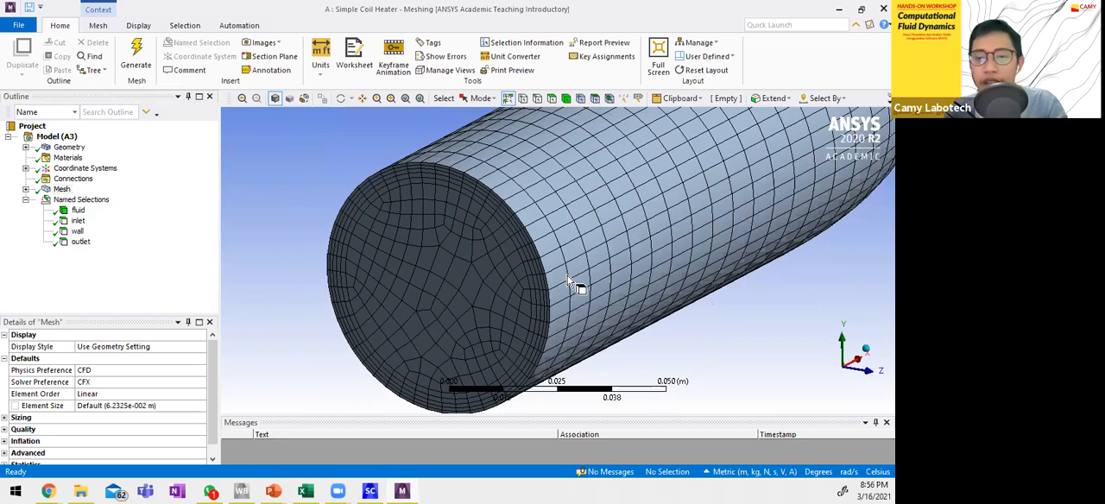
{"action": "scroll", "coordinate": [576, 269], "scroll_direction": "down", "scroll_amount": 1}
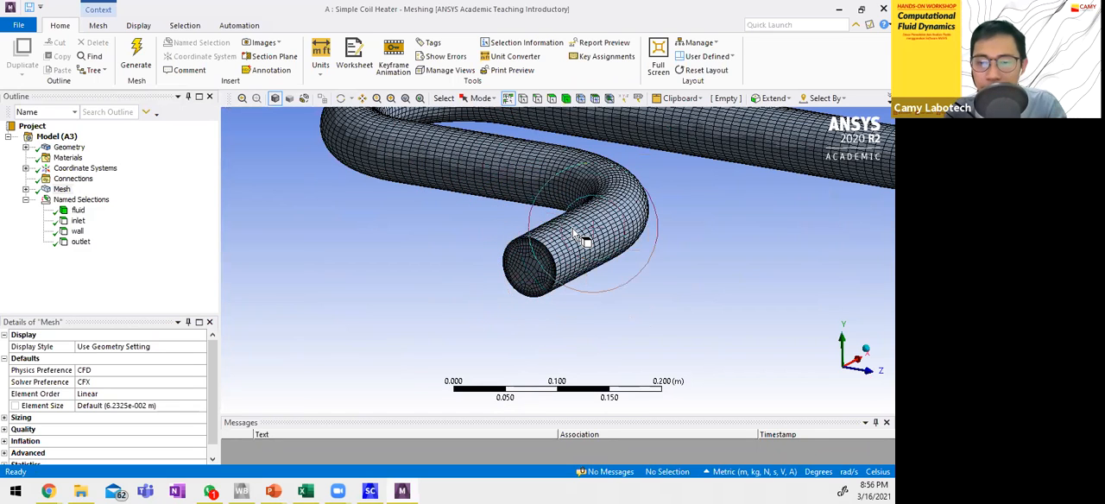
{"action": "scroll", "coordinate": [535, 275], "scroll_direction": "down", "scroll_amount": 4}
{"action": "scroll", "coordinate": [544, 271], "scroll_direction": "up", "scroll_amount": 10}
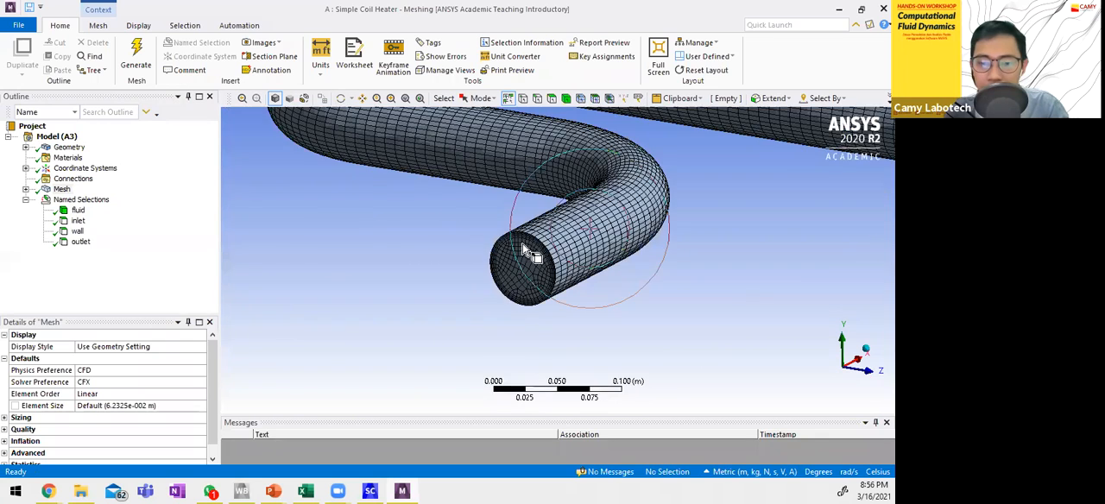
{"action": "scroll", "coordinate": [488, 274], "scroll_direction": "up", "scroll_amount": 4}
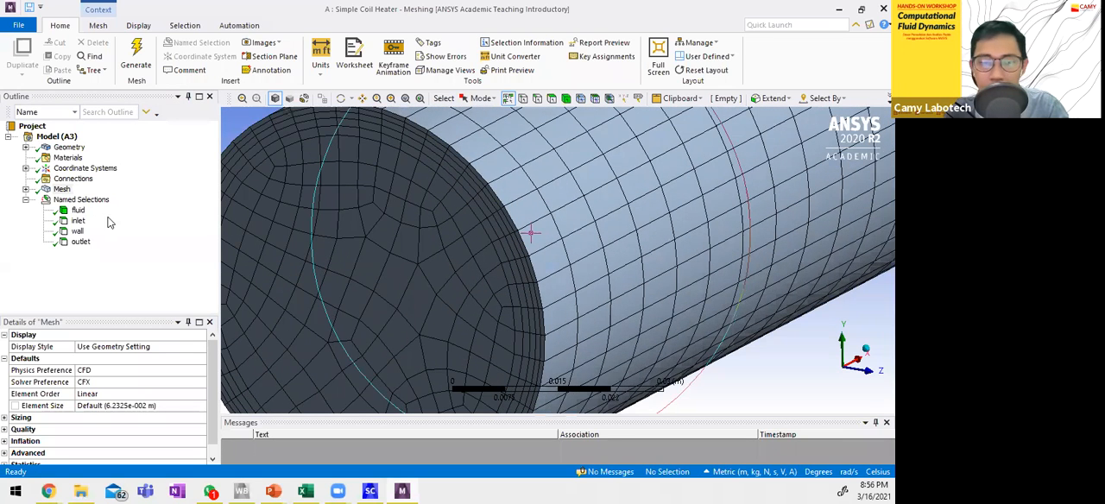
List the mesh controls and review the Inflation settings, then redisplay the mesh layers near the pipe wall.
{"action": "left_click", "coordinate": [26, 189]}
{"action": "left_click", "coordinate": [85, 211]}
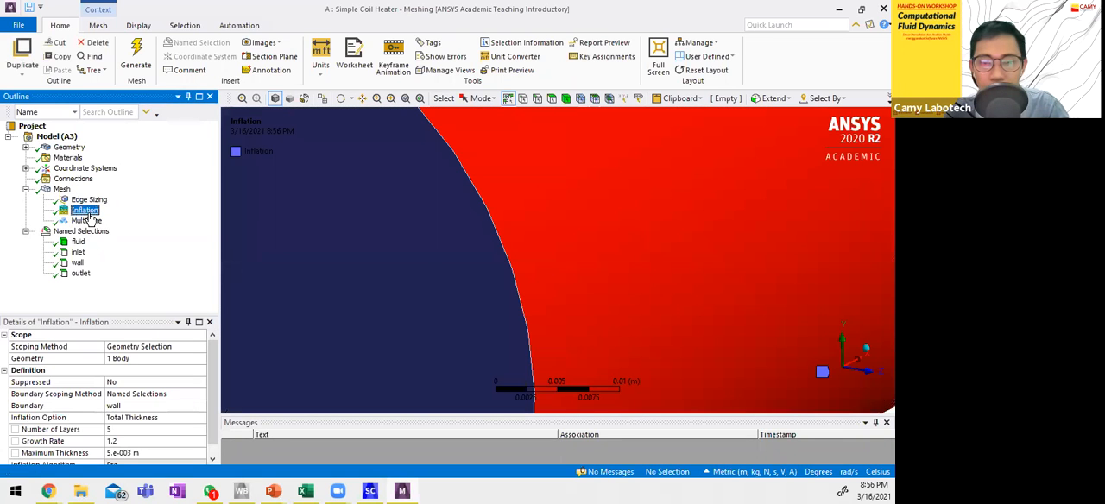
{"action": "left_click", "coordinate": [61, 189]}
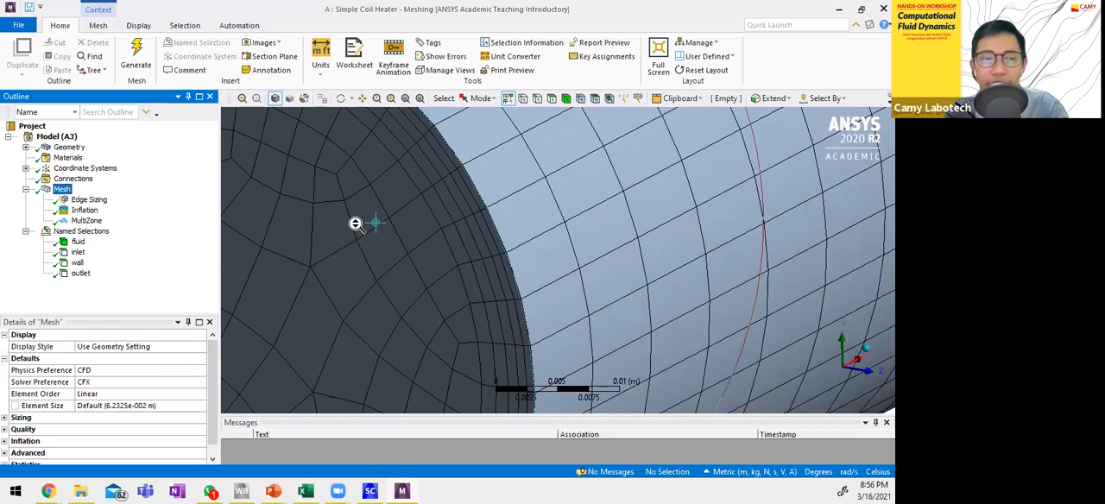
Examine the element divisions around the pipe's end edge and review the Edge Sizing control's settings.
{"action": "scroll", "coordinate": [353, 222], "scroll_direction": "down", "scroll_amount": 5}
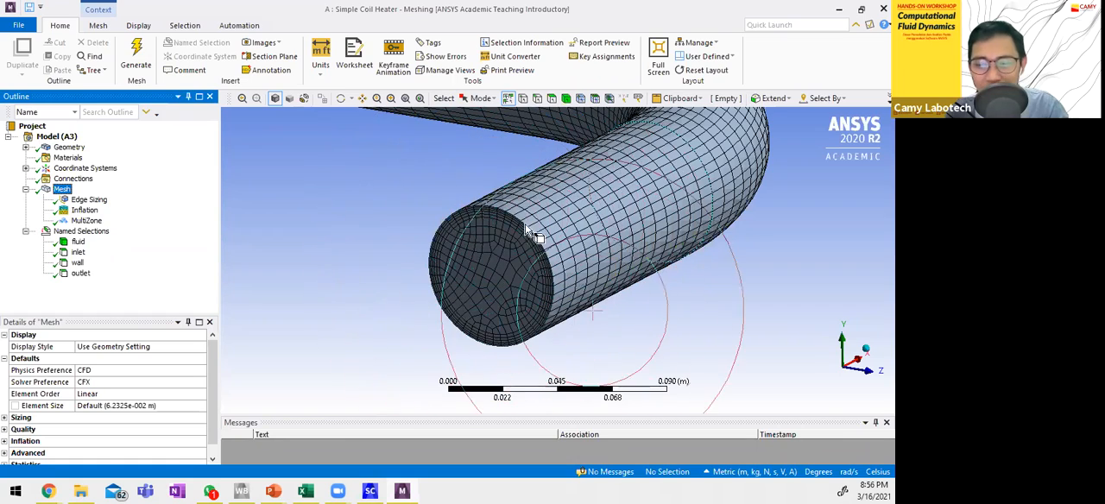
{"action": "middle_click_drag", "start_coordinate": [682, 211], "coordinate": [552, 283]}
{"action": "left_click", "coordinate": [550, 277]}
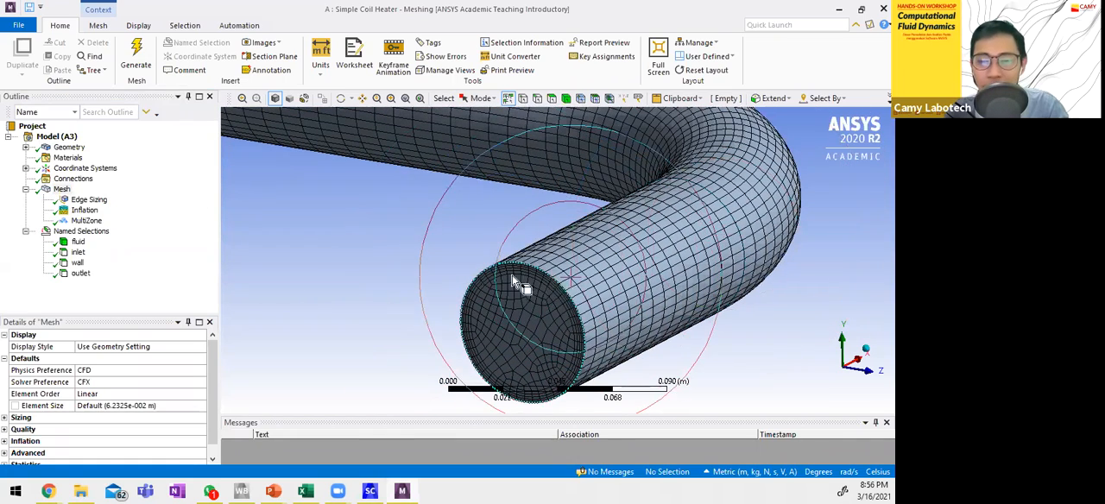
{"action": "left_click", "coordinate": [97, 202]}
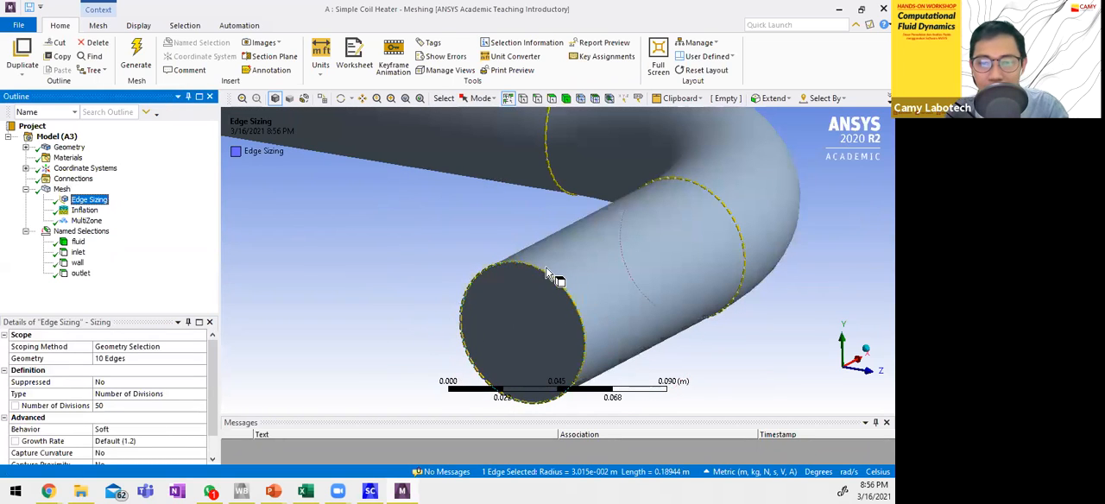
Compare the Edge Sizing control's scoped edges with the generated mesh at the pipe end and along the coil.
{"action": "left_click", "coordinate": [63, 191]}
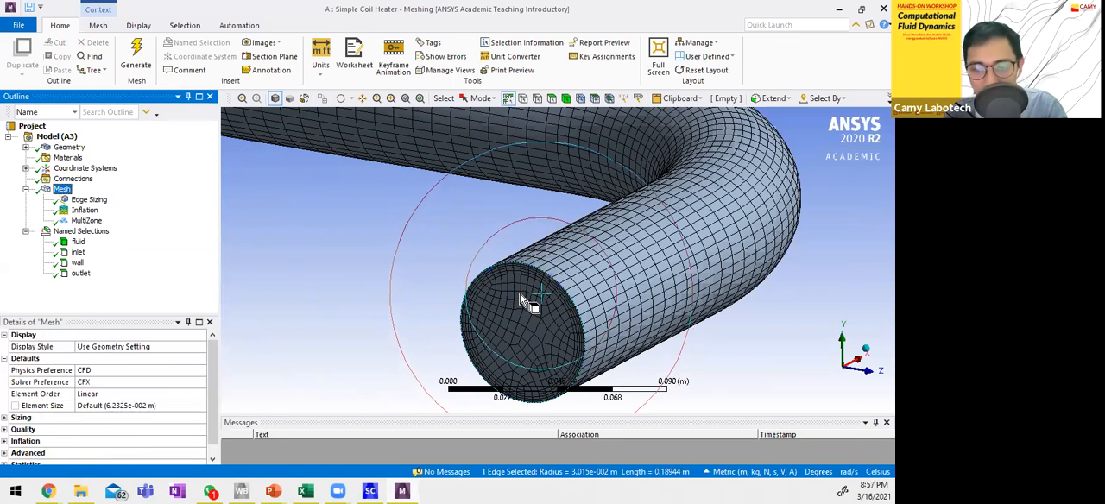
{"action": "left_click", "coordinate": [88, 200]}
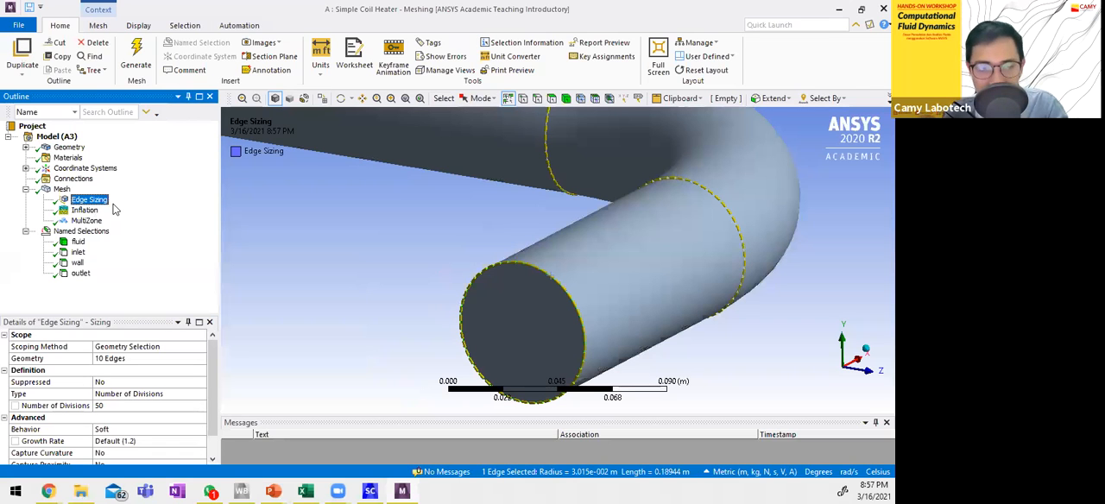
{"action": "left_click", "coordinate": [61, 189]}
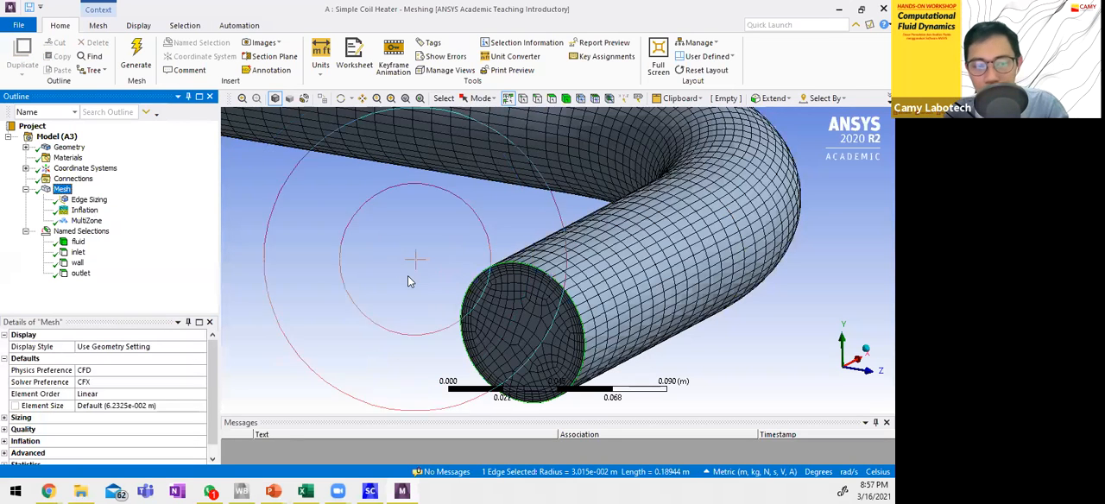
{"action": "scroll", "coordinate": [417, 281], "scroll_direction": "down", "scroll_amount": 3}
{"action": "scroll", "coordinate": [417, 285], "scroll_direction": "down", "scroll_amount": 5}
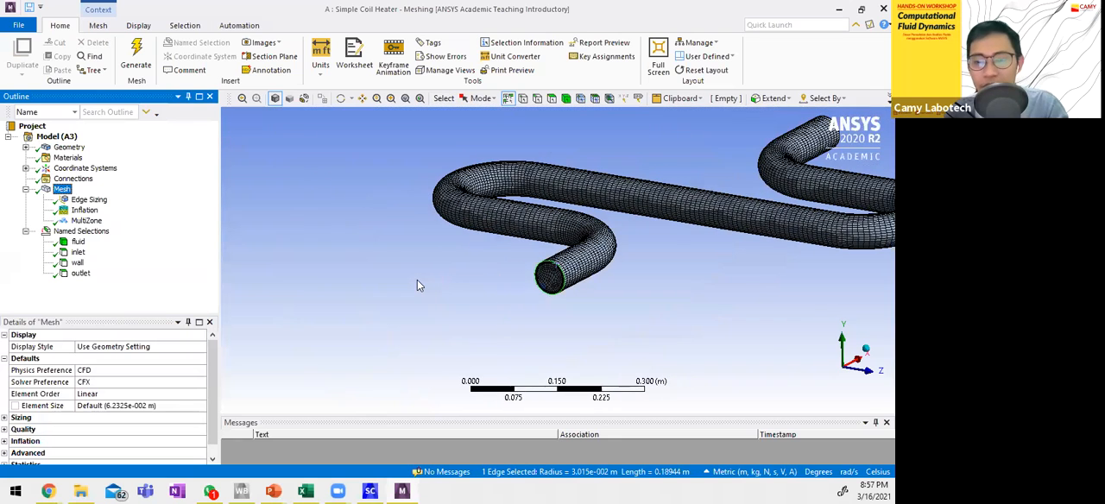
Set the mesh's quality metric to Element Quality and enlarge the metrics chart for reading.
{"action": "left_click", "coordinate": [4, 429]}
{"action": "scroll", "coordinate": [34, 411], "scroll_direction": "down", "scroll_amount": 2}
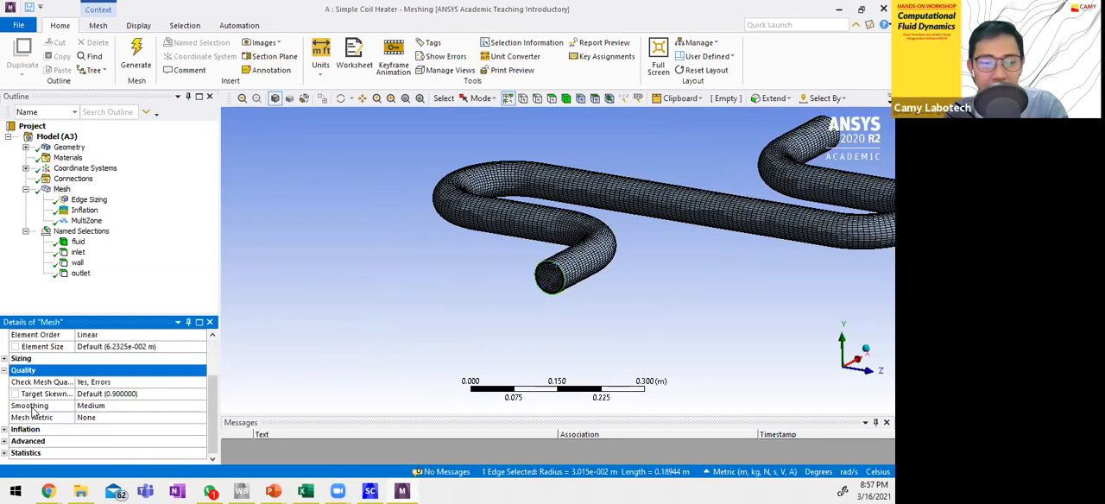
{"action": "left_click", "coordinate": [134, 418]}
{"action": "left_click", "coordinate": [199, 417]}
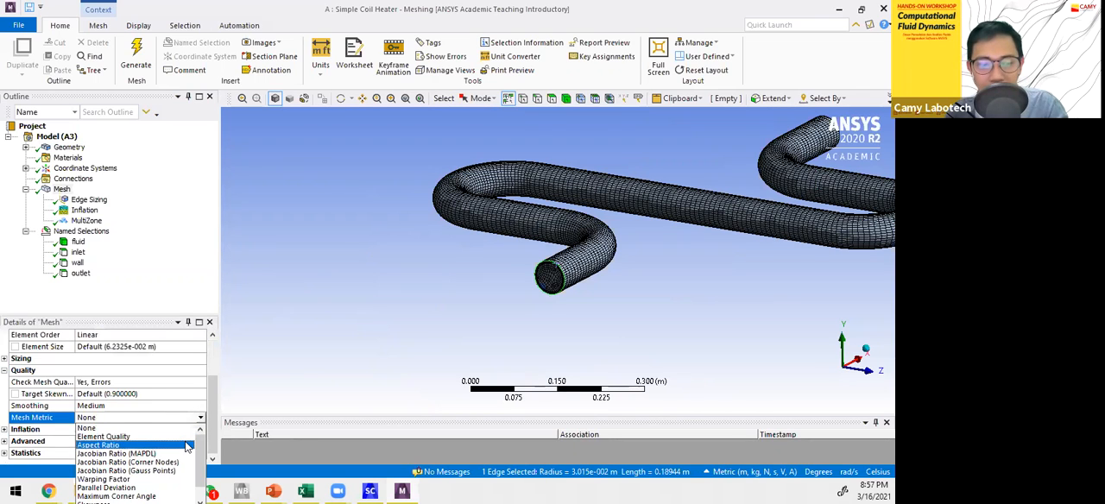
{"action": "left_click", "coordinate": [183, 437]}
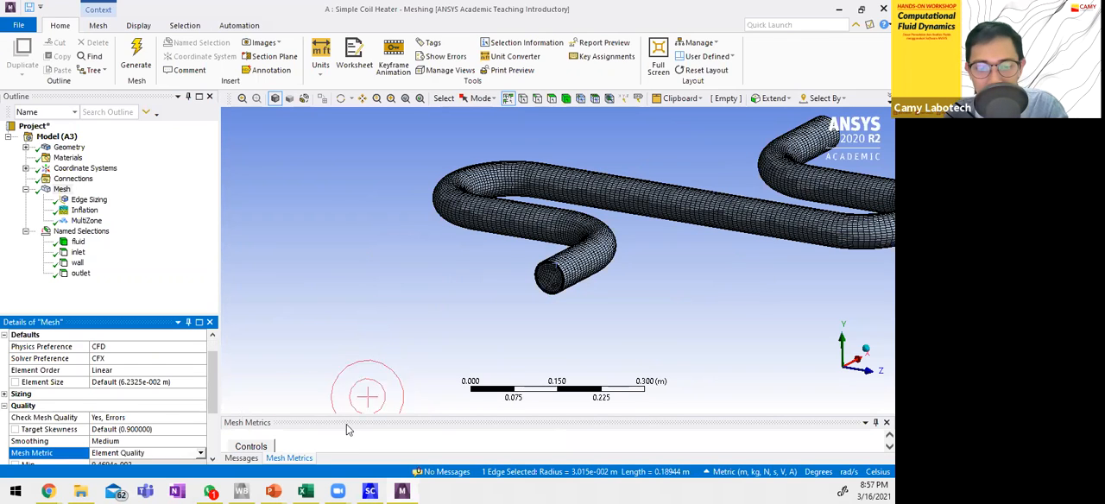
{"action": "left_click_drag", "start_coordinate": [345, 422], "coordinate": [369, 254]}
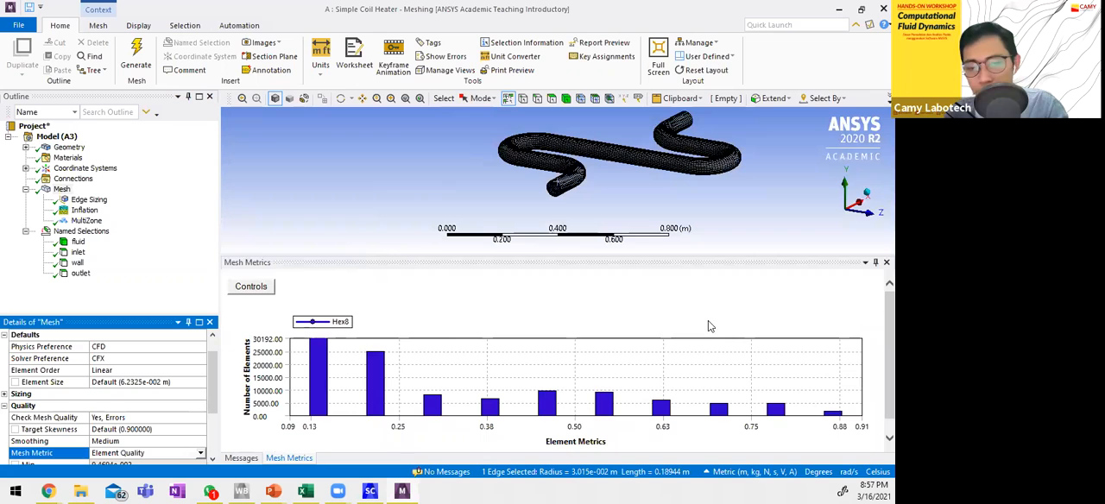
Highlight the elements belonging to the three lowest Element Quality bars of the histogram on the coil.
{"action": "left_click", "coordinate": [318, 380]}
{"action": "left_click", "coordinate": [375, 402]}
{"action": "left_click", "coordinate": [436, 412]}
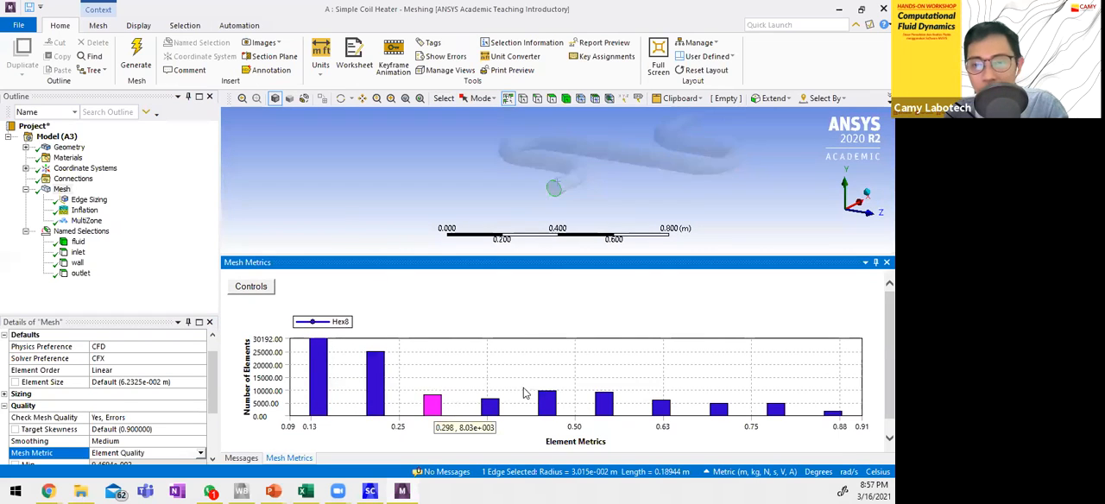
{"action": "left_click", "coordinate": [318, 367]}
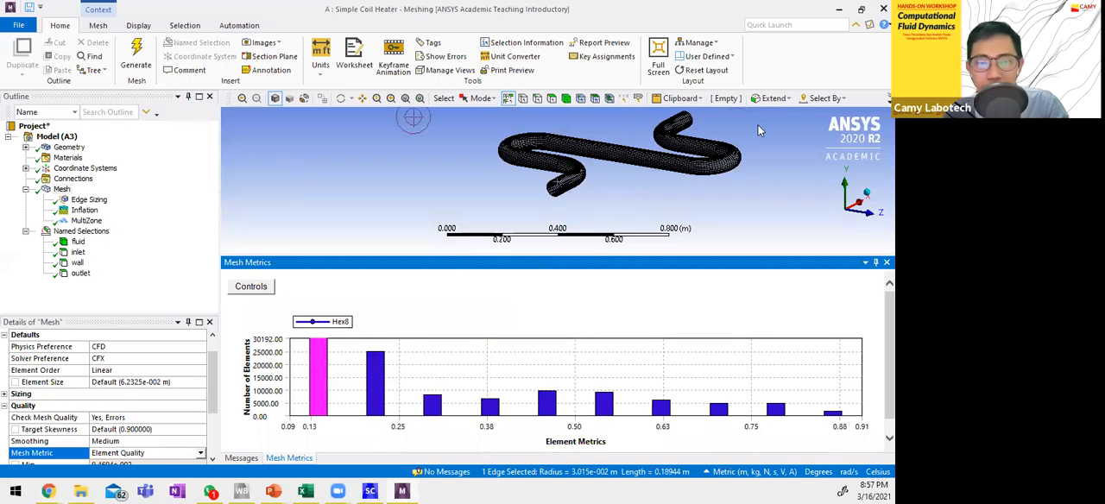
Switch to Workbench, open the Simple Coil Heater's Setup in CFX-Pre, and inspect the coil's inlet and outlet ends.
{"action": "left_click", "coordinate": [840, 9]}
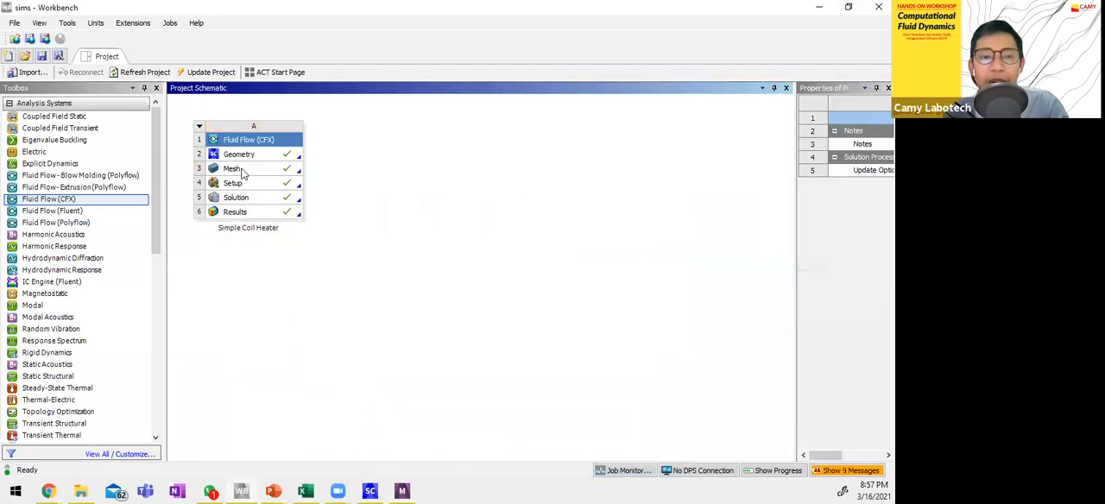
{"action": "double_click", "coordinate": [256, 186]}
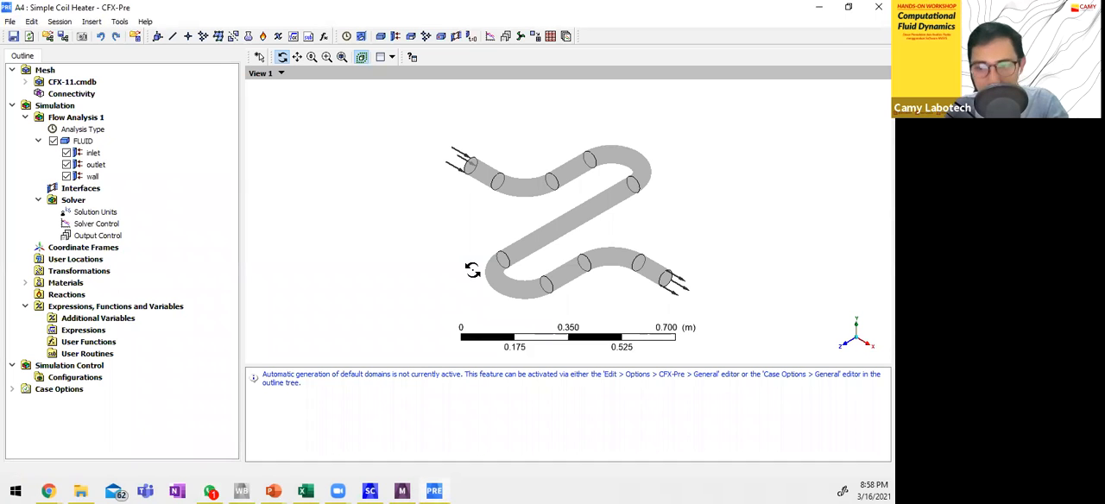
{"action": "left_click_drag", "start_coordinate": [552, 217], "coordinate": [587, 265]}
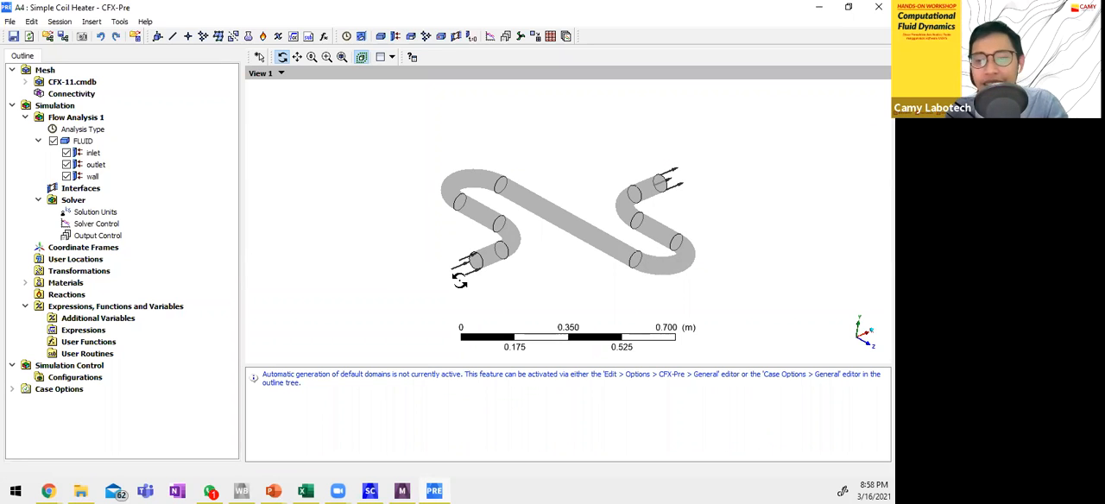
{"action": "left_click_drag", "start_coordinate": [585, 226], "coordinate": [572, 239]}
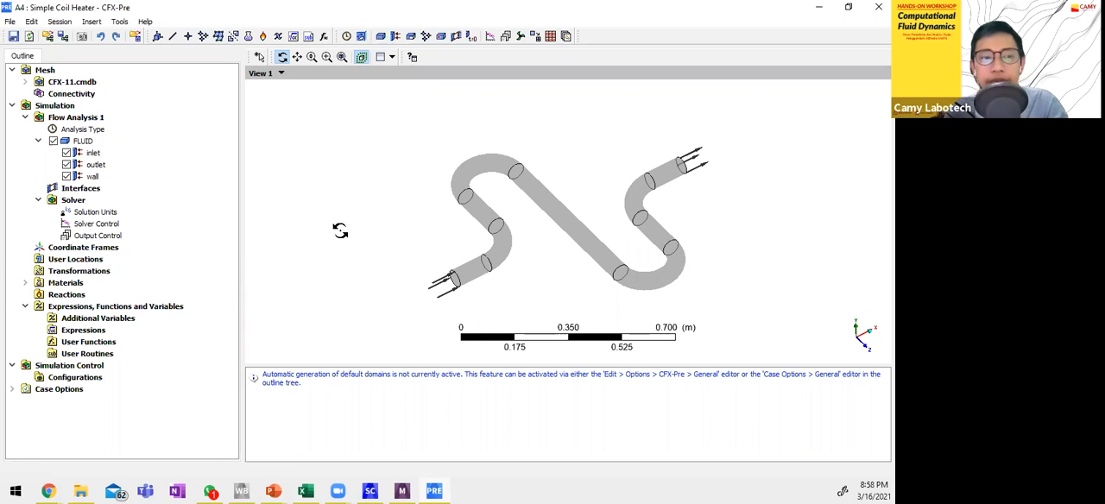
Review the Analysis Type settings of Flow Analysis 1 and close them without changes.
{"action": "left_click", "coordinate": [39, 140]}
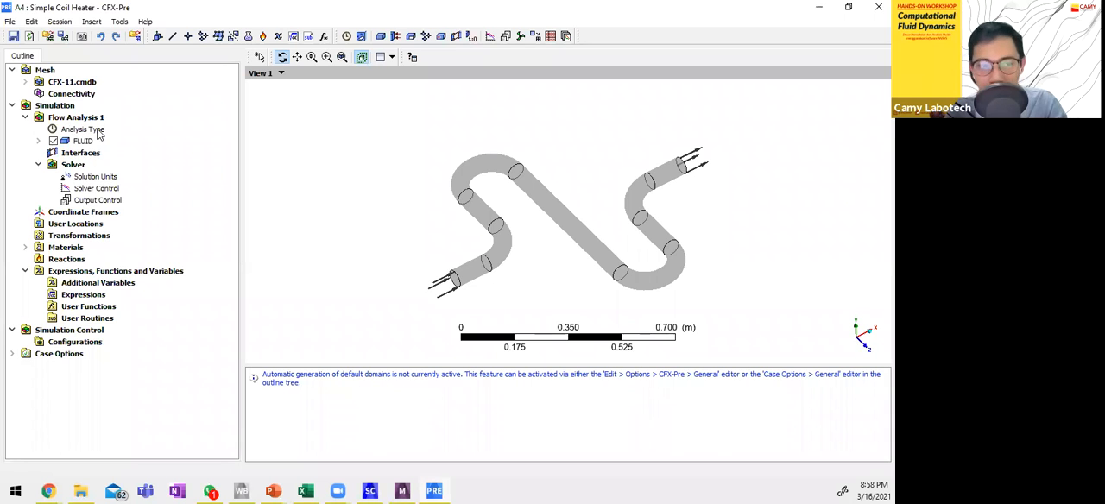
{"action": "double_click", "coordinate": [83, 130]}
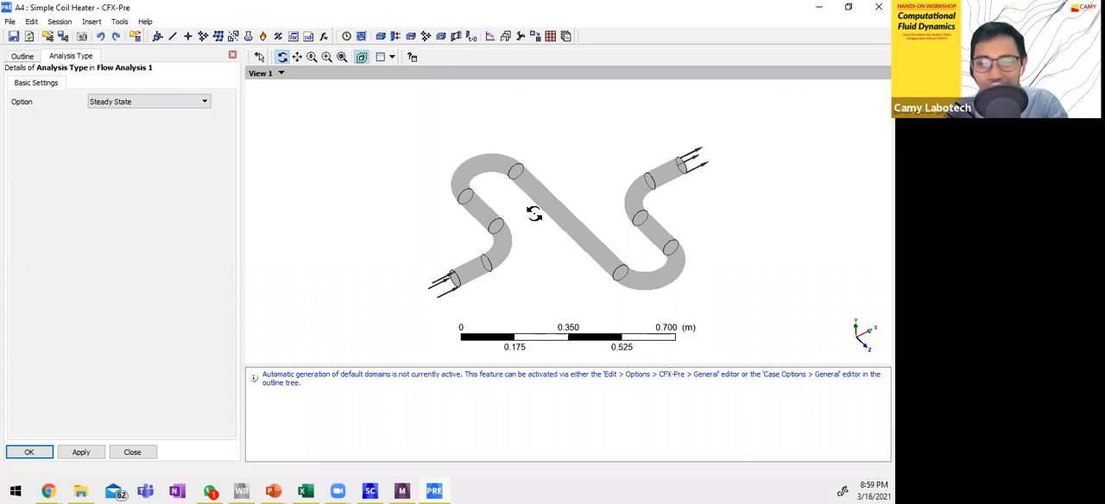
{"action": "right_click", "coordinate": [91, 61]}
{"action": "left_click", "coordinate": [100, 73]}
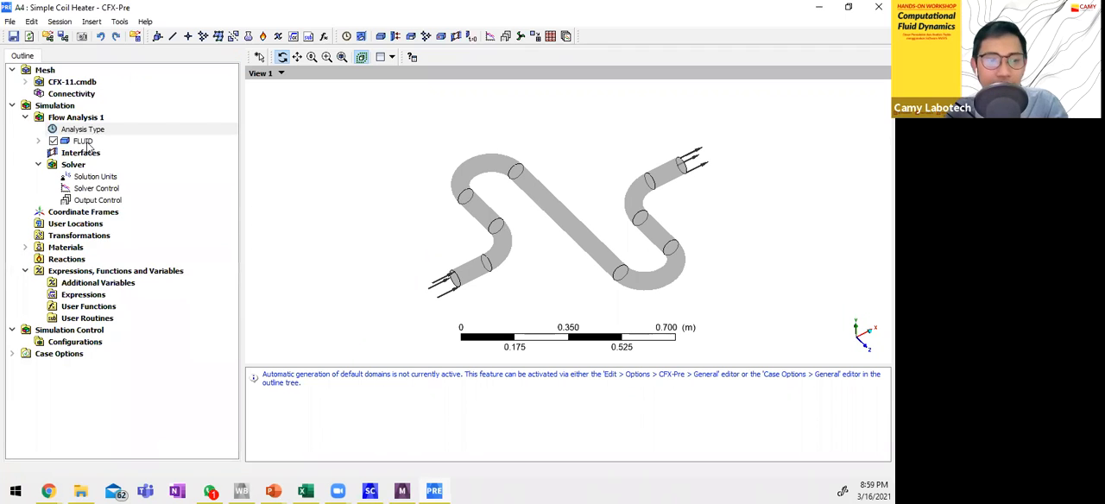
Review the FLUID domain's basic settings, fluid models and initialization conditions.
{"action": "left_click", "coordinate": [38, 141]}
{"action": "double_click", "coordinate": [83, 141]}
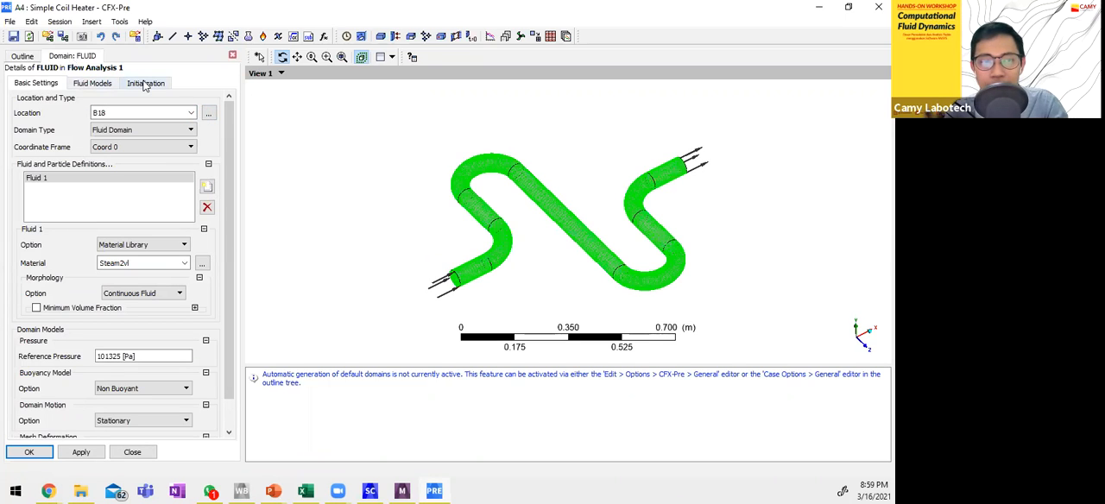
{"action": "left_click", "coordinate": [193, 117]}
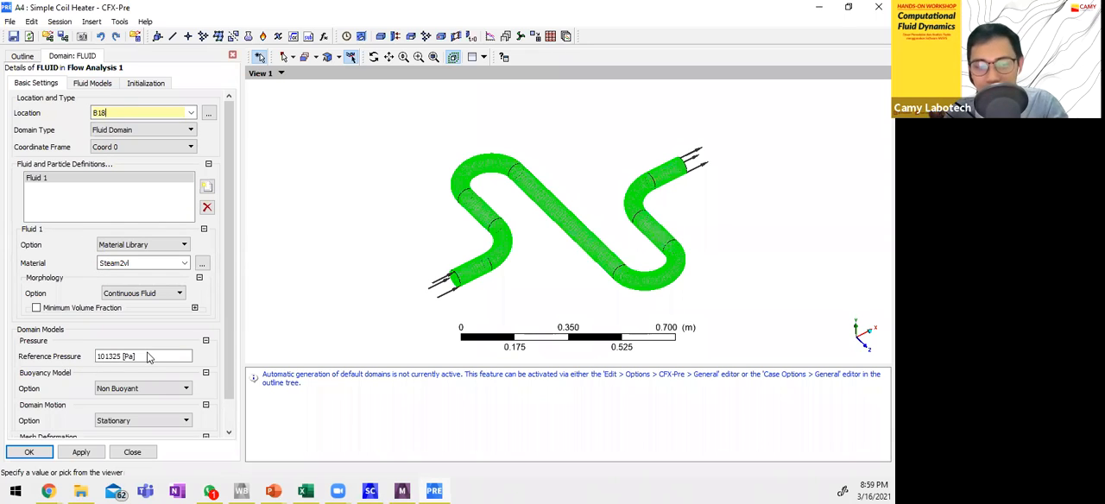
{"action": "left_click", "coordinate": [107, 81]}
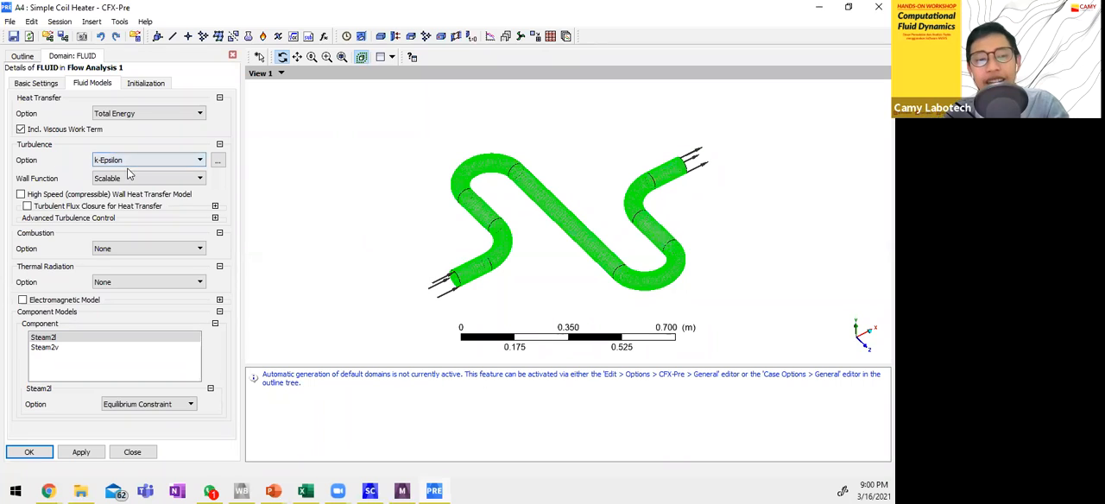
{"action": "left_click", "coordinate": [147, 83]}
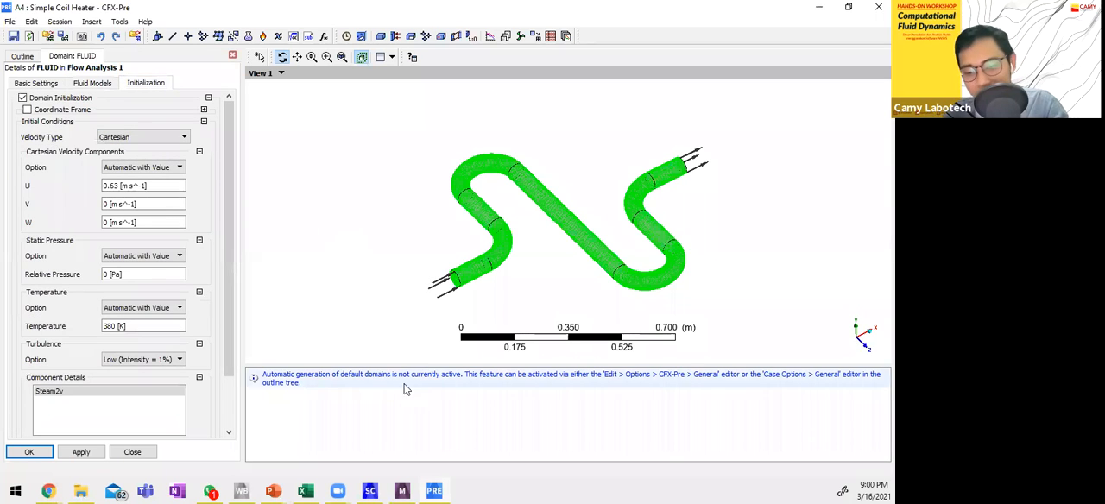
Check the inlet velocity and inlet temperature in preliminary.xlsx in Excel, then return to CFX-Pre and close the FLUID domain's details.
{"action": "left_click", "coordinate": [305, 491]}
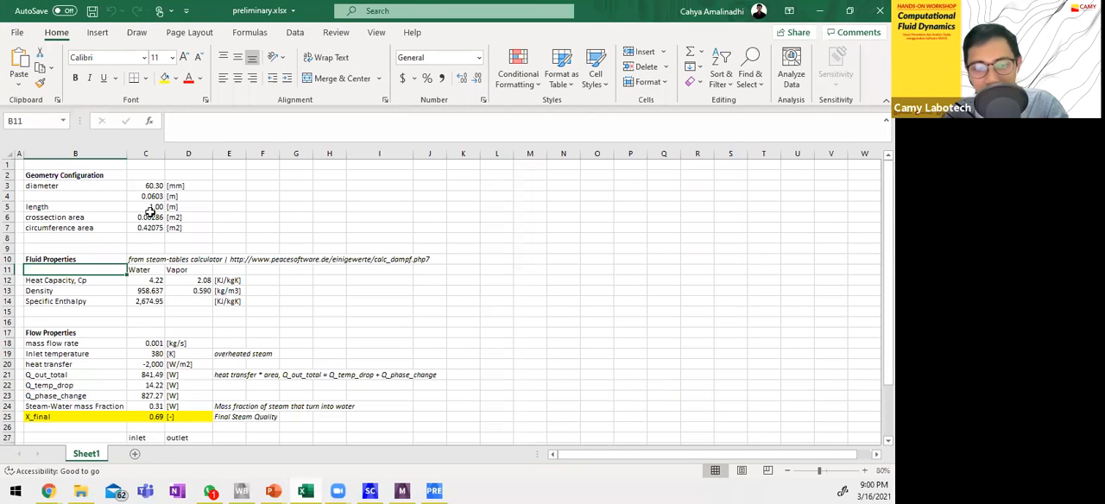
{"action": "scroll", "coordinate": [164, 371], "scroll_direction": "down", "scroll_amount": 3}
{"action": "scroll", "coordinate": [165, 412], "scroll_direction": "up", "scroll_amount": 1}
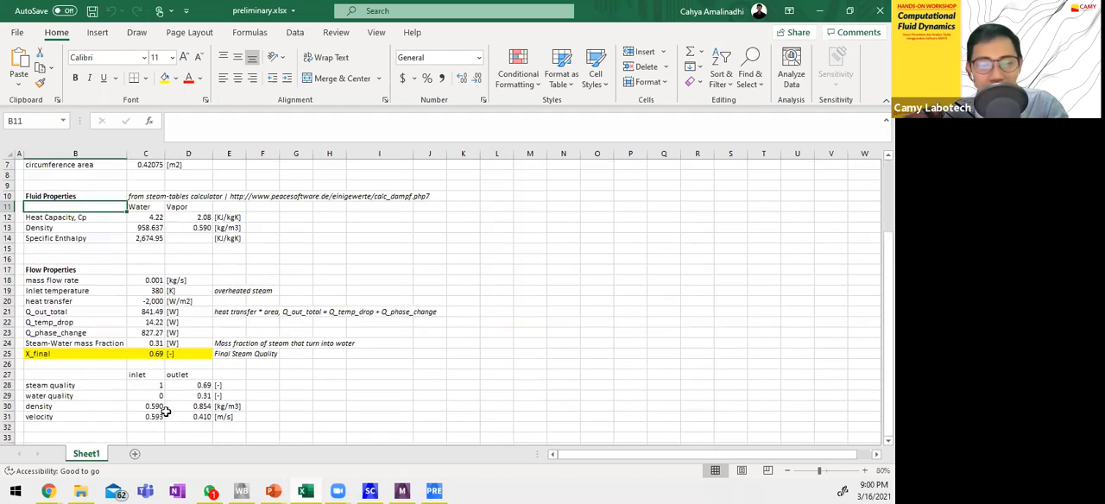
{"action": "scroll", "coordinate": [166, 412], "scroll_direction": "down", "scroll_amount": 2}
{"action": "left_click", "coordinate": [148, 354]}
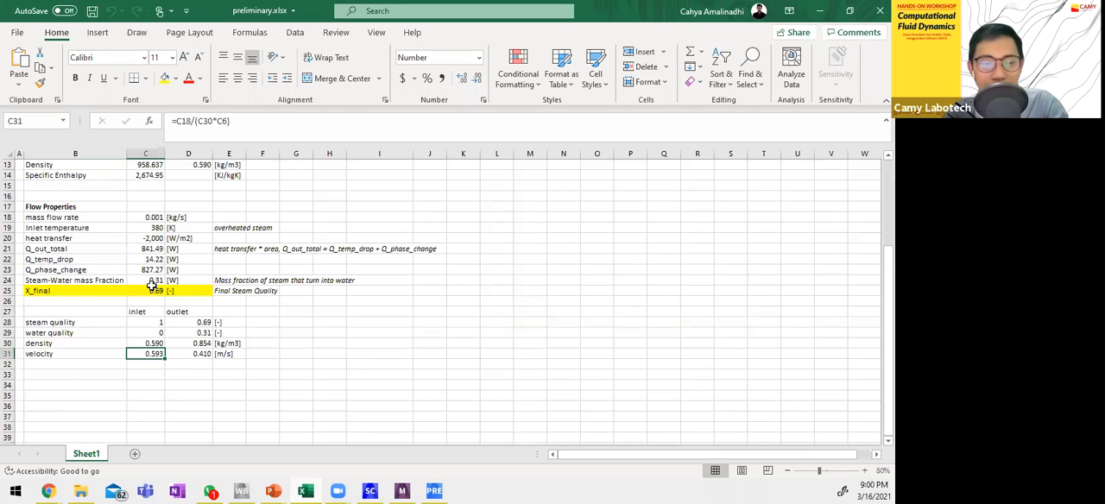
{"action": "left_click", "coordinate": [158, 228]}
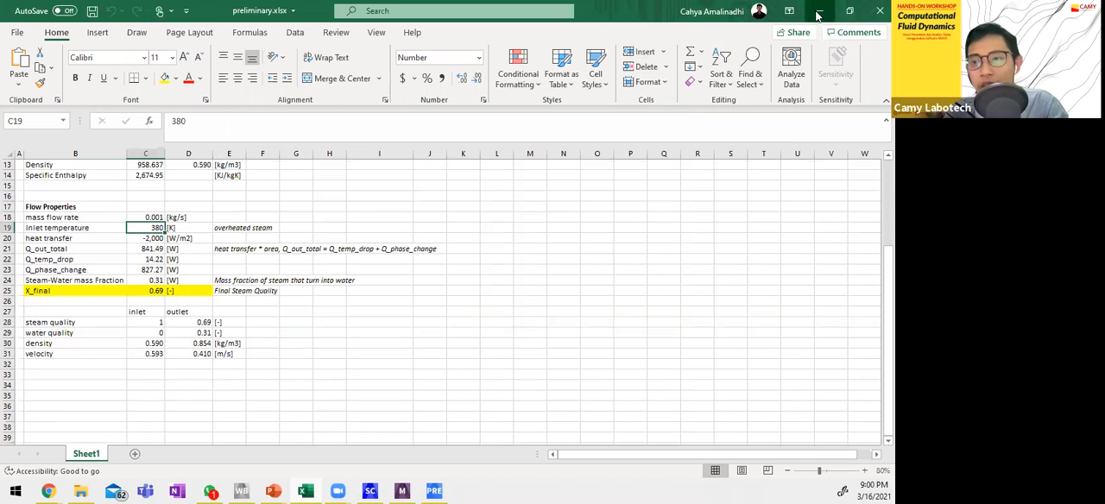
{"action": "key", "text": "alt+Tab"}
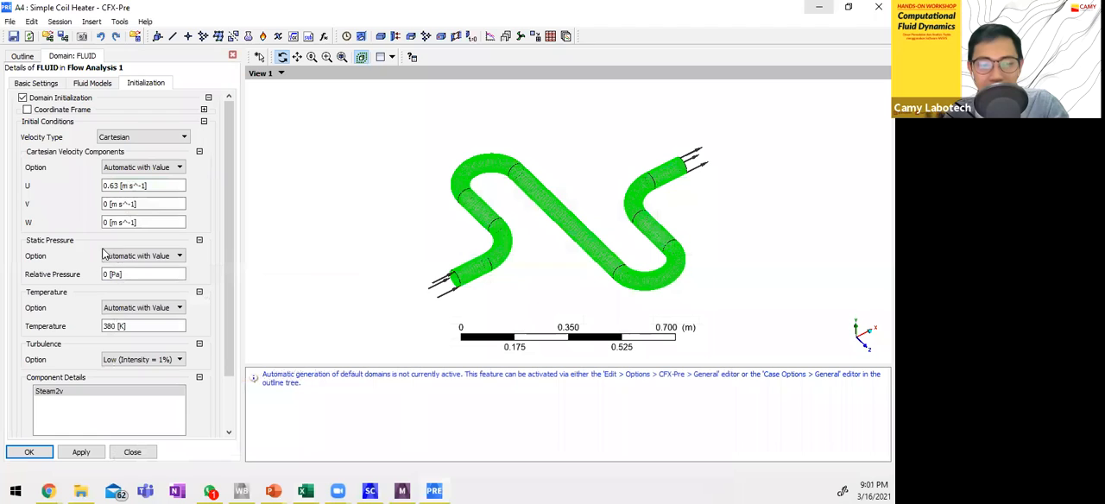
{"action": "left_click", "coordinate": [131, 451]}
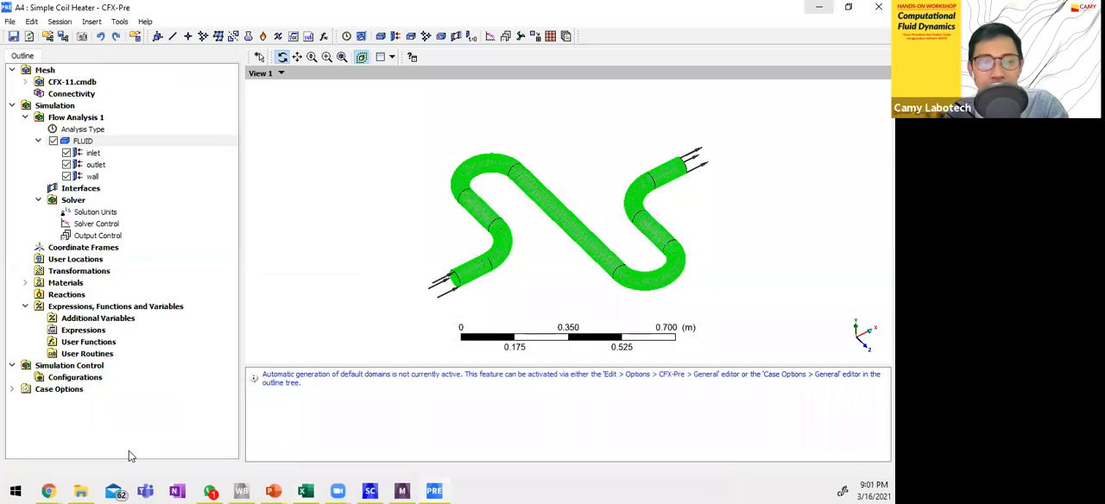
Highlight the FLUID domain and the inlet boundary on the coil, and check the inlet's details.
{"action": "left_click", "coordinate": [93, 145]}
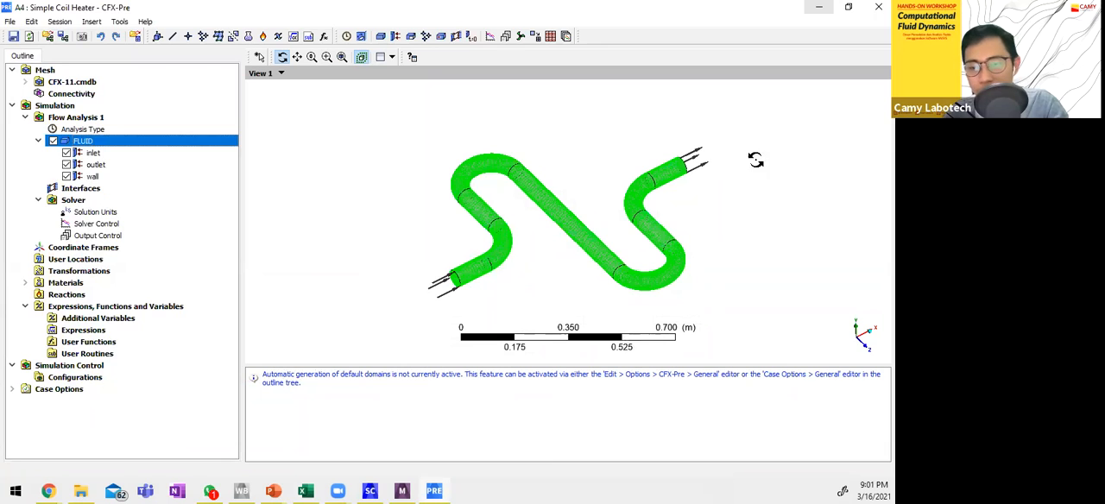
{"action": "left_click_drag", "start_coordinate": [415, 300], "coordinate": [442, 287]}
{"action": "scroll", "coordinate": [493, 273], "scroll_direction": "up", "scroll_amount": 3}
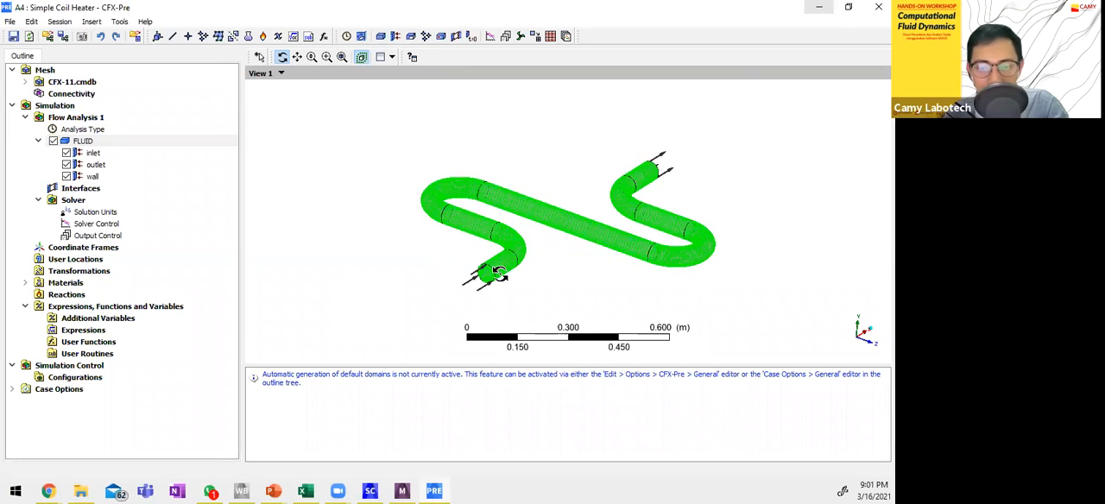
{"action": "left_click", "coordinate": [110, 153]}
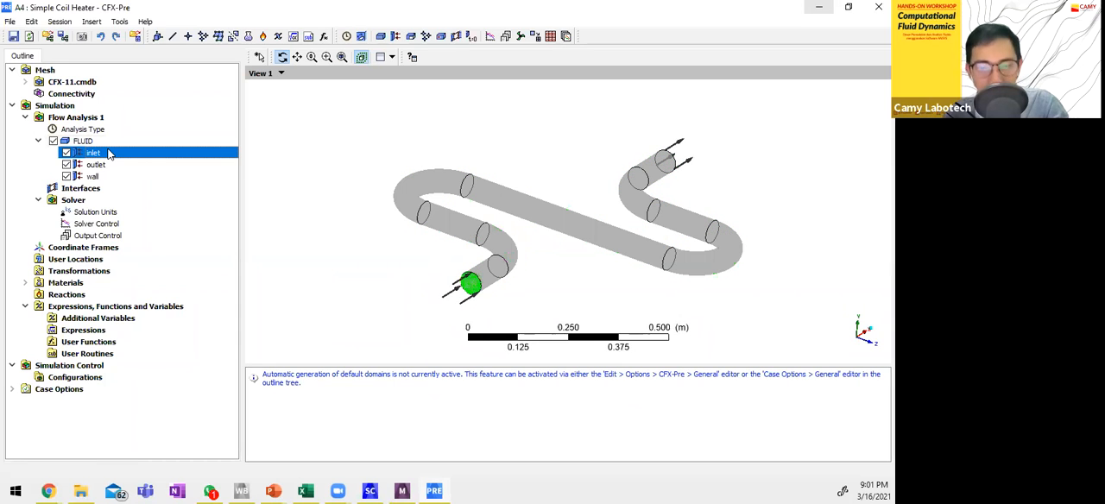
{"action": "double_click", "coordinate": [110, 153]}
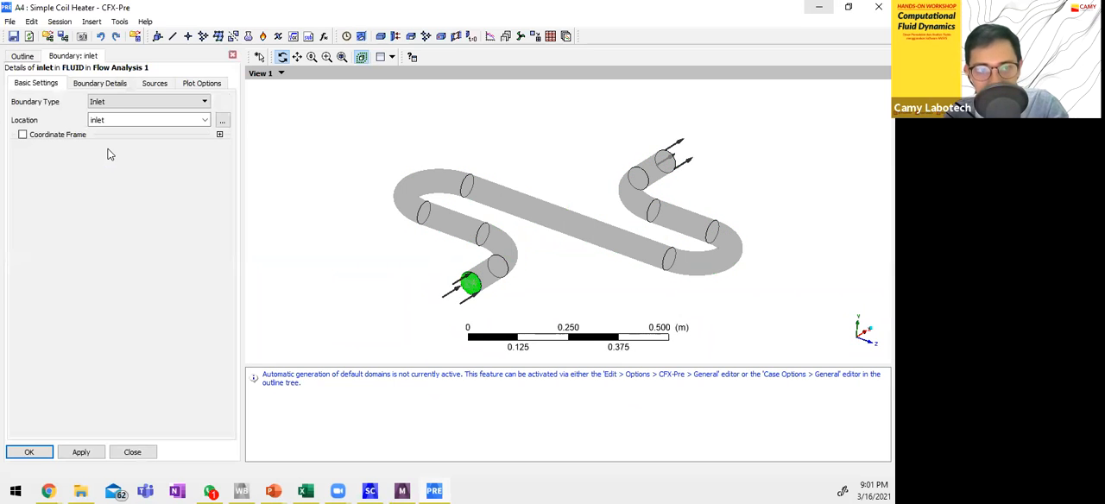
{"action": "left_click", "coordinate": [67, 61]}
{"action": "left_click", "coordinate": [86, 142]}
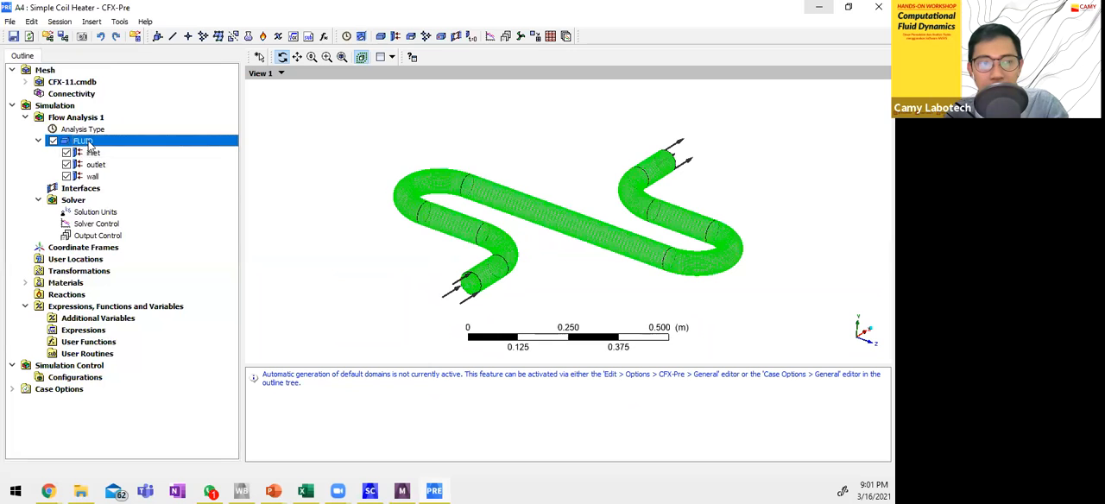
{"action": "right_click", "coordinate": [86, 142]}
{"action": "mouse_move", "coordinate": [142, 191]}
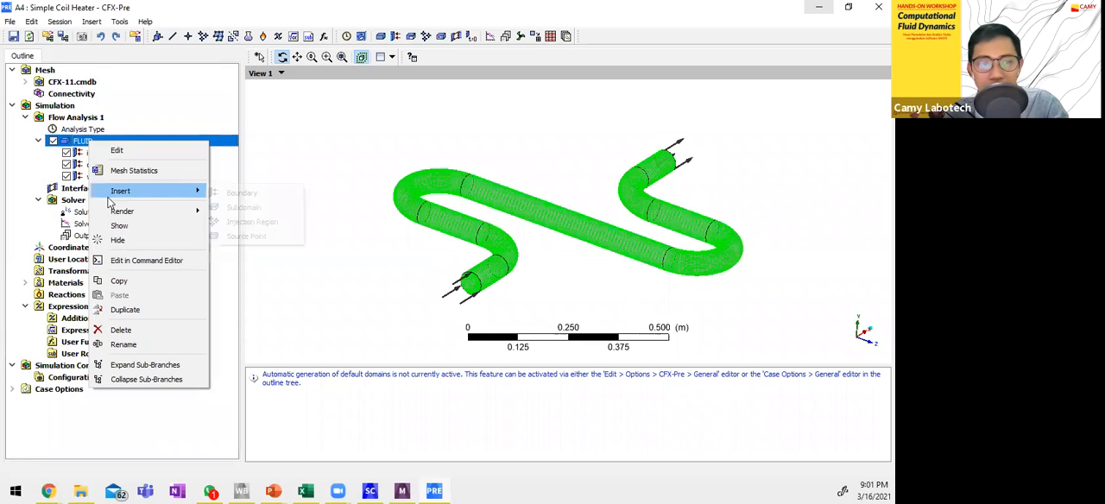
{"action": "left_click", "coordinate": [242, 192]}
{"action": "left_click", "coordinate": [352, 244]}
Open the inlet boundary in the FLUID domain, preview the selectable location regions on the coil, and cancel the region selection.
{"action": "double_click", "coordinate": [128, 154]}
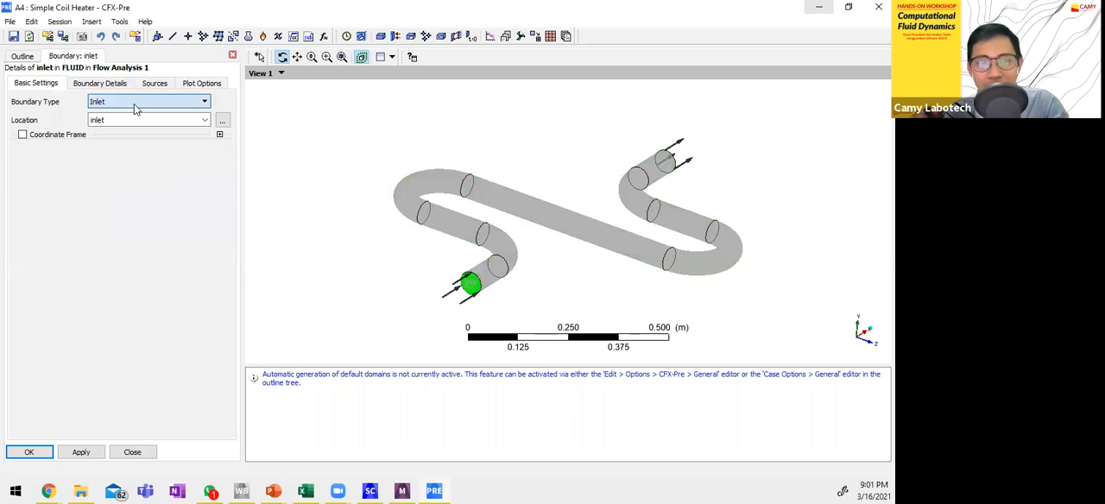
{"action": "left_click", "coordinate": [221, 120]}
{"action": "left_click_drag", "start_coordinate": [415, 48], "coordinate": [129, 69]}
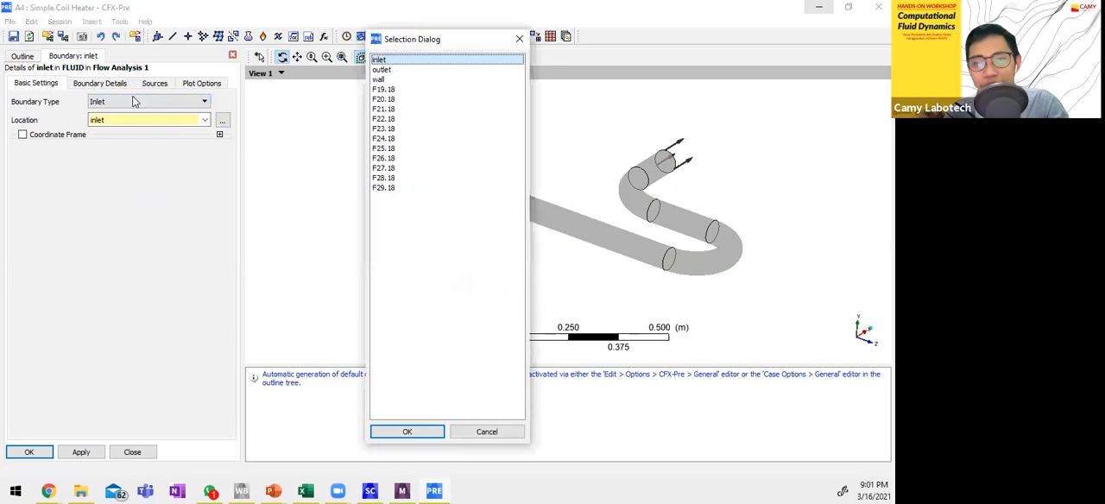
{"action": "left_click", "coordinate": [130, 89]}
{"action": "left_click", "coordinate": [130, 100]}
{"action": "left_click", "coordinate": [130, 111]}
{"action": "left_click", "coordinate": [129, 141]}
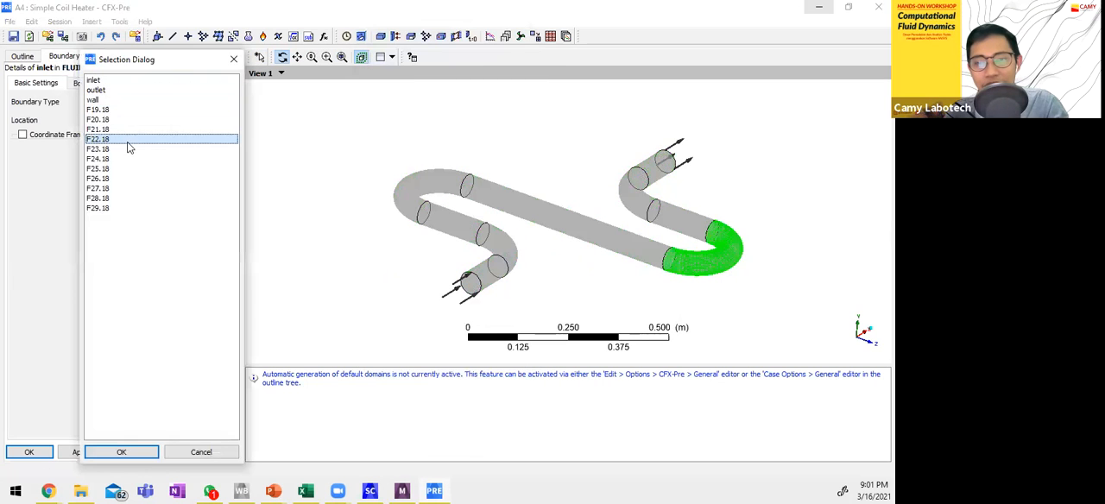
{"action": "left_click", "coordinate": [202, 451]}
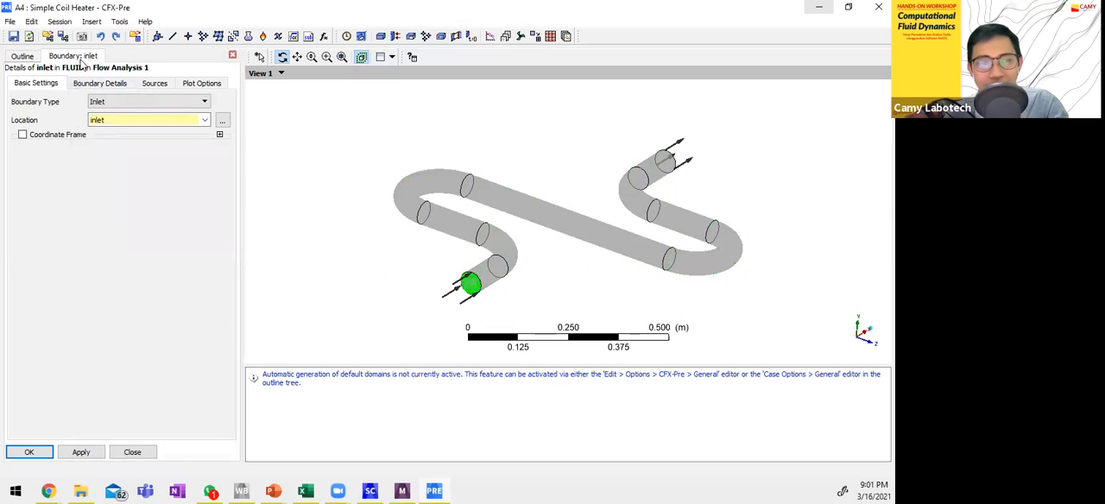
Review the boundary details of the inlet and of the outlet, closing each boundary without changes.
{"action": "left_click", "coordinate": [99, 84]}
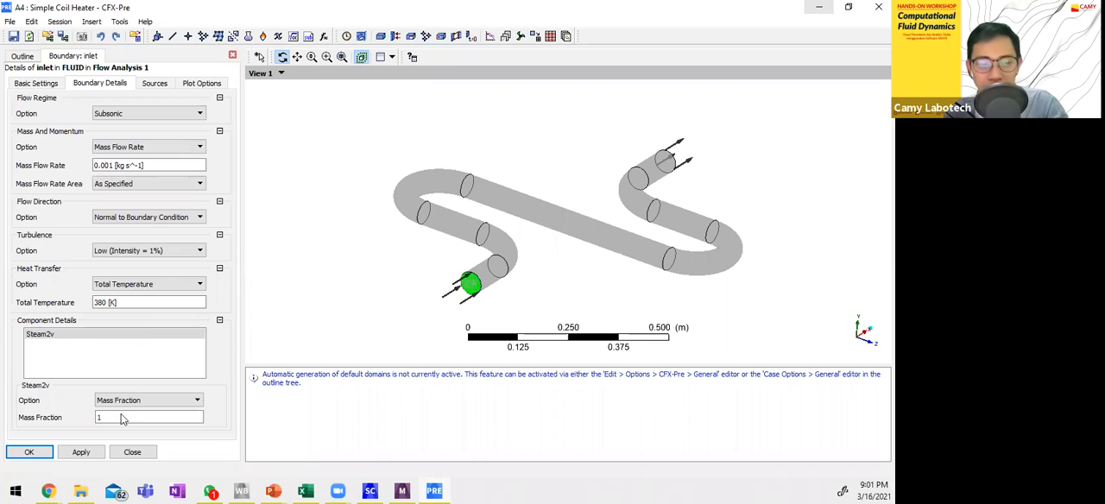
{"action": "left_click", "coordinate": [129, 454]}
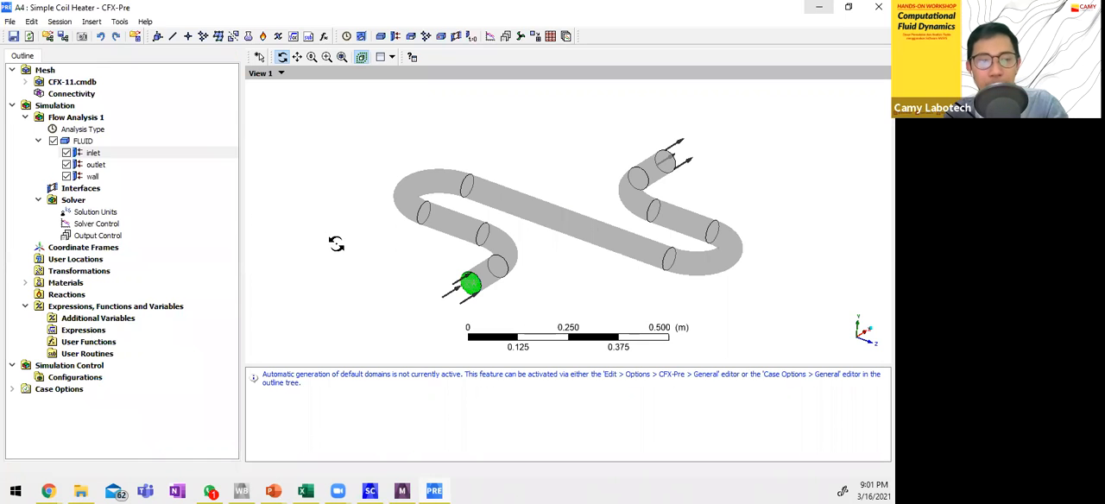
{"action": "left_click", "coordinate": [126, 163]}
{"action": "left_click", "coordinate": [91, 83]}
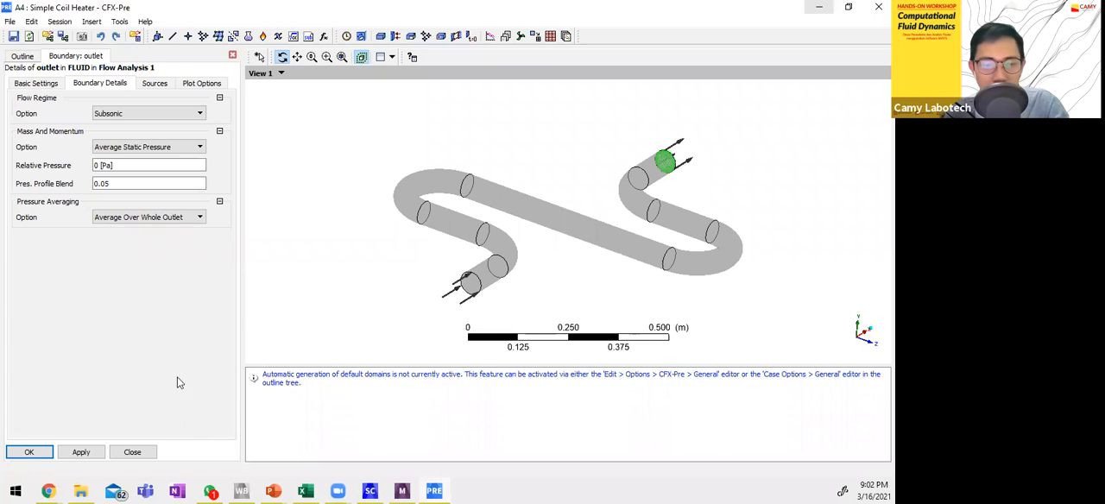
{"action": "left_click", "coordinate": [132, 453]}
Review the wall boundary's momentum, roughness and heat transfer details and close them without changes.
{"action": "double_click", "coordinate": [102, 176]}
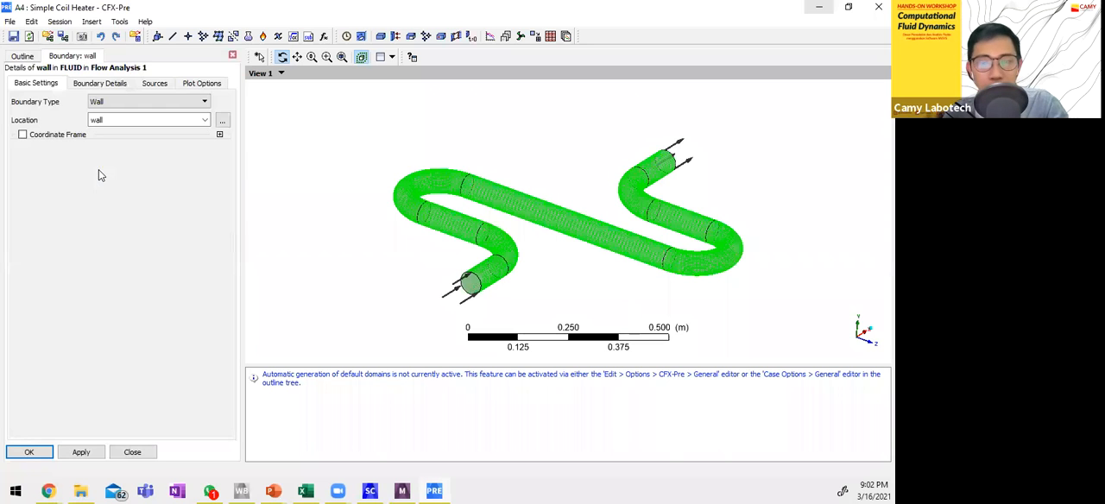
{"action": "left_click", "coordinate": [99, 84]}
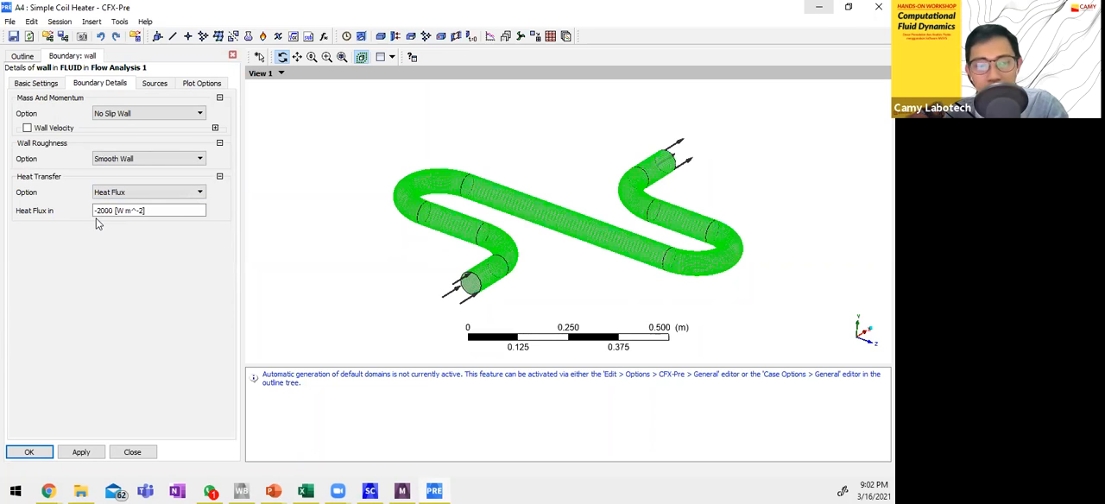
{"action": "left_click", "coordinate": [132, 451]}
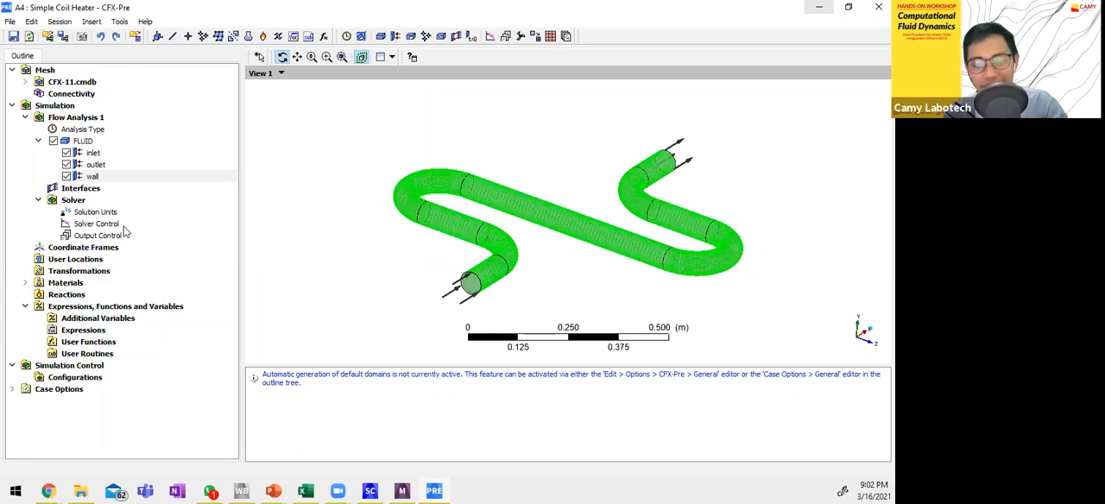
Review the convergence control and residual settings in Solver Control, and return to the Workbench project.
{"action": "double_click", "coordinate": [124, 226]}
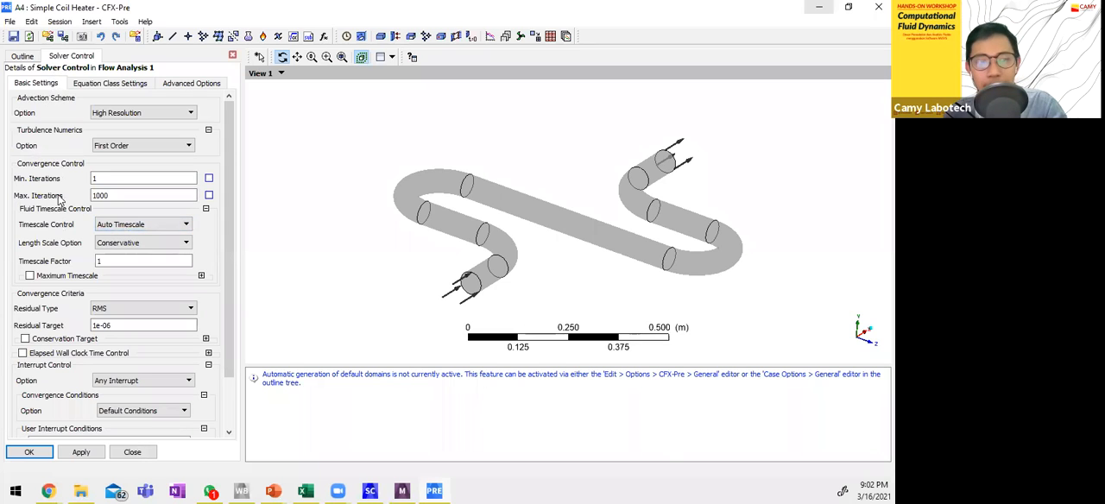
{"action": "left_click", "coordinate": [110, 198]}
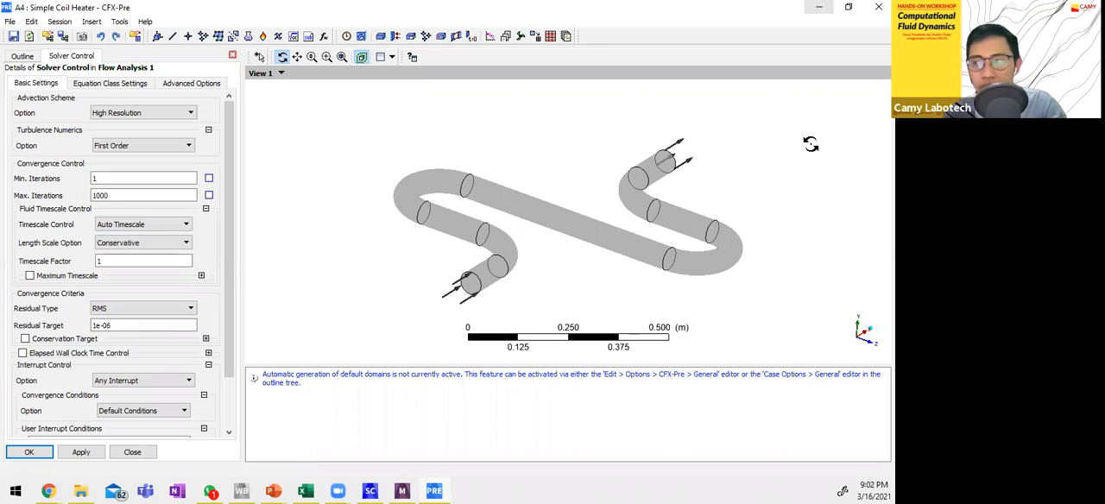
{"action": "left_click", "coordinate": [822, 7]}
{"action": "double_click", "coordinate": [255, 200]}
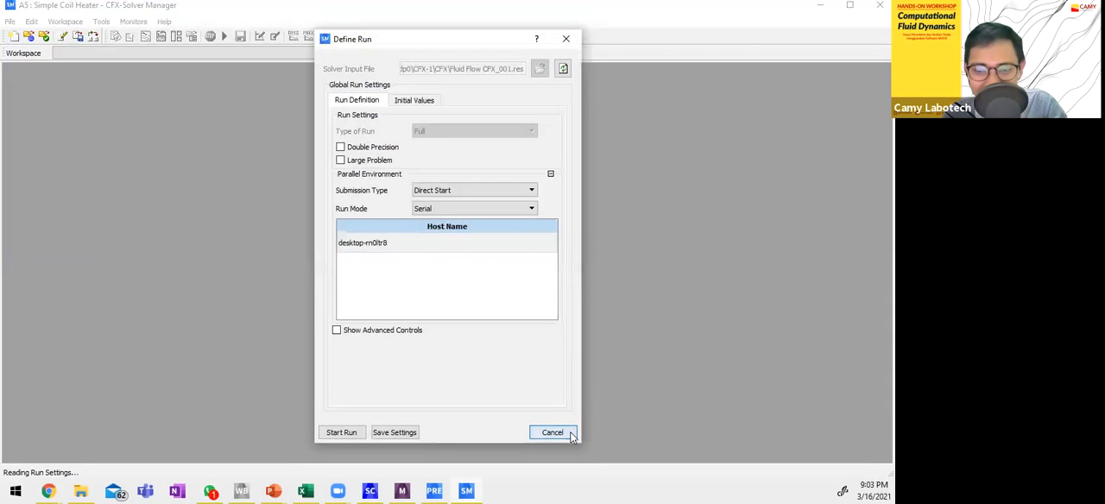
{"action": "left_click", "coordinate": [553, 432]}
{"action": "left_click", "coordinate": [879, 6]}
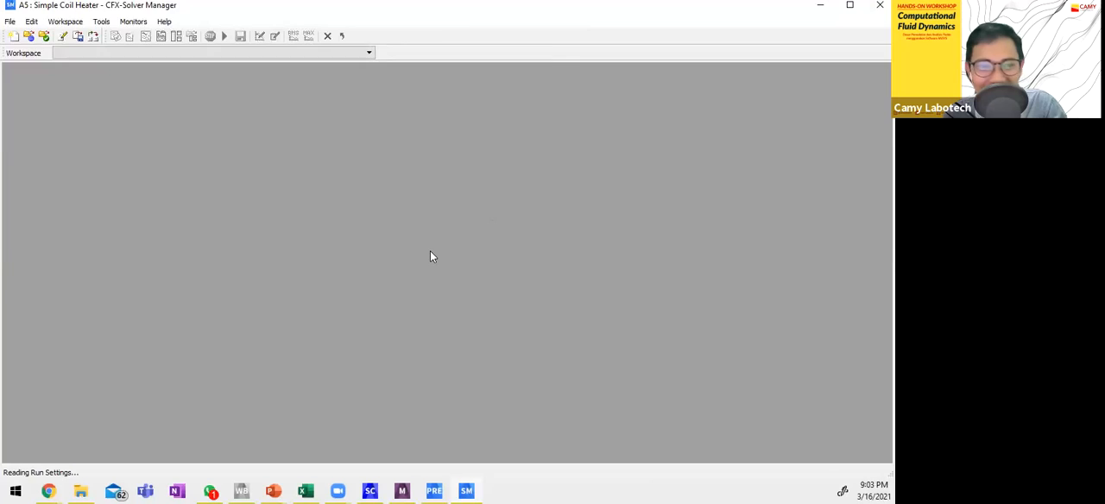
Display the solution monitors of the finished run and examine the Momentum and Mass, Heat Transfer, Turbulence (KE) and Plot Monitor 1 plots.
{"action": "right_click", "coordinate": [272, 201]}
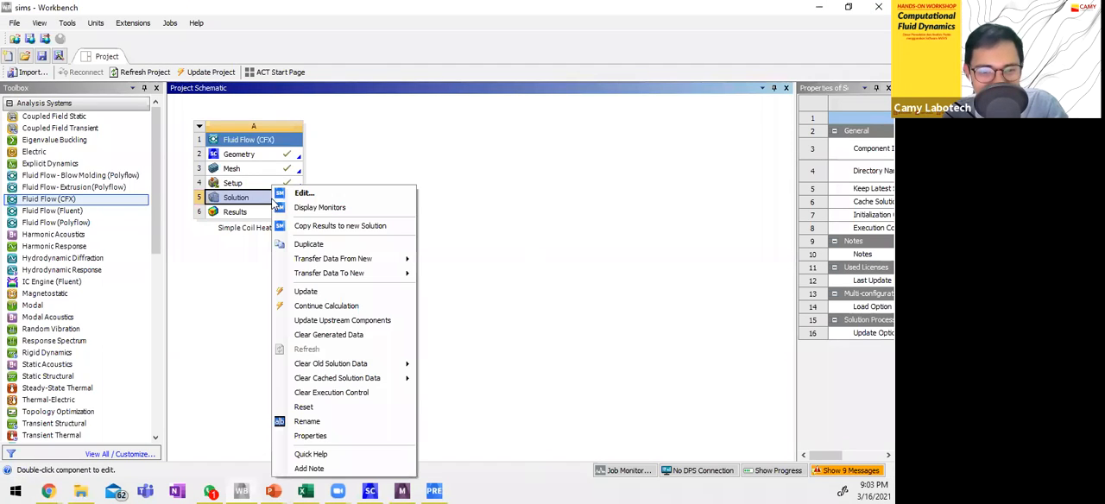
{"action": "left_click", "coordinate": [307, 208]}
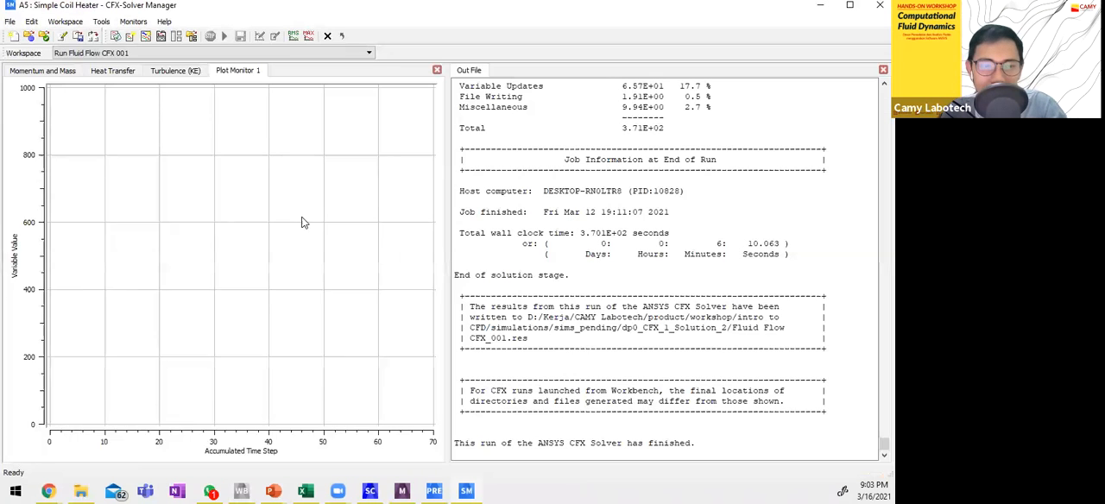
{"action": "left_click", "coordinate": [73, 76]}
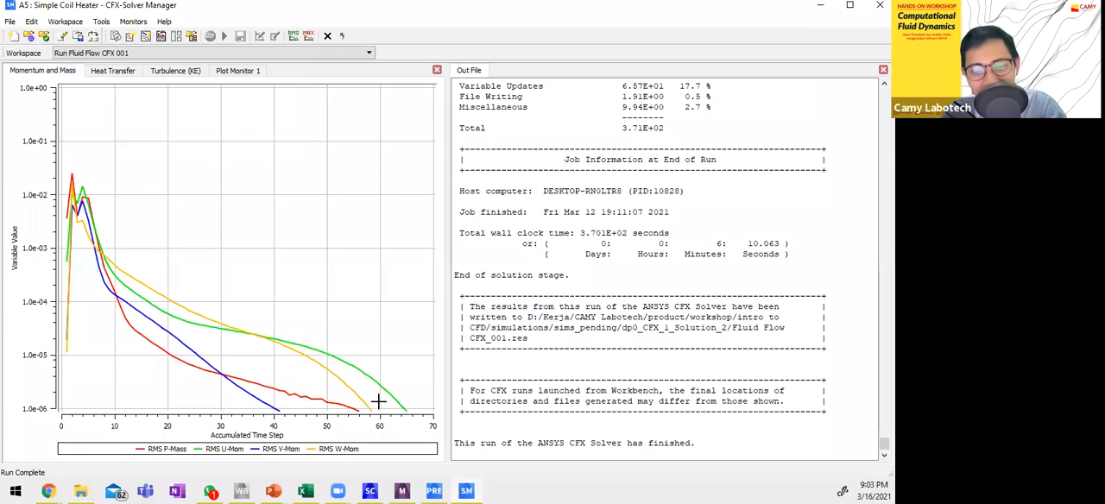
{"action": "left_click", "coordinate": [112, 72]}
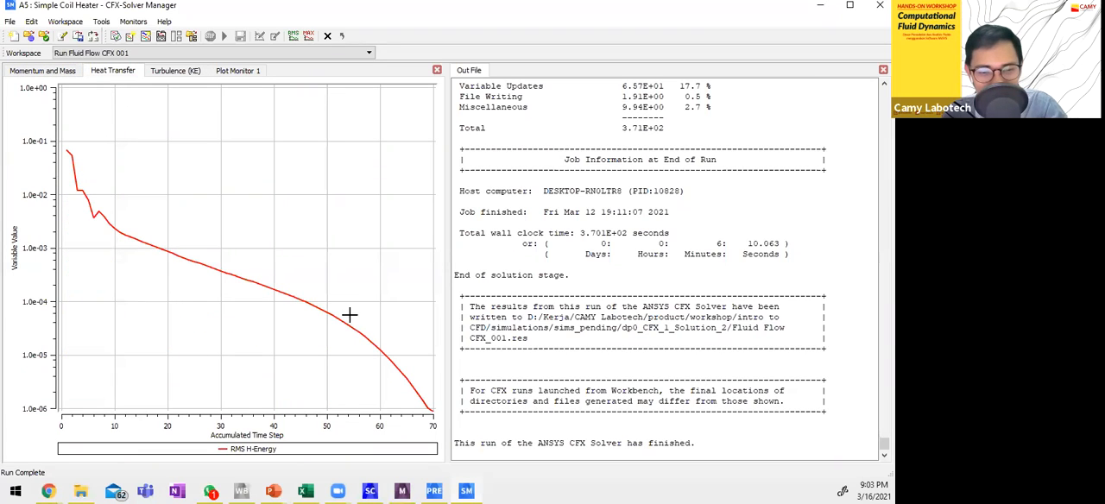
{"action": "left_click", "coordinate": [175, 72]}
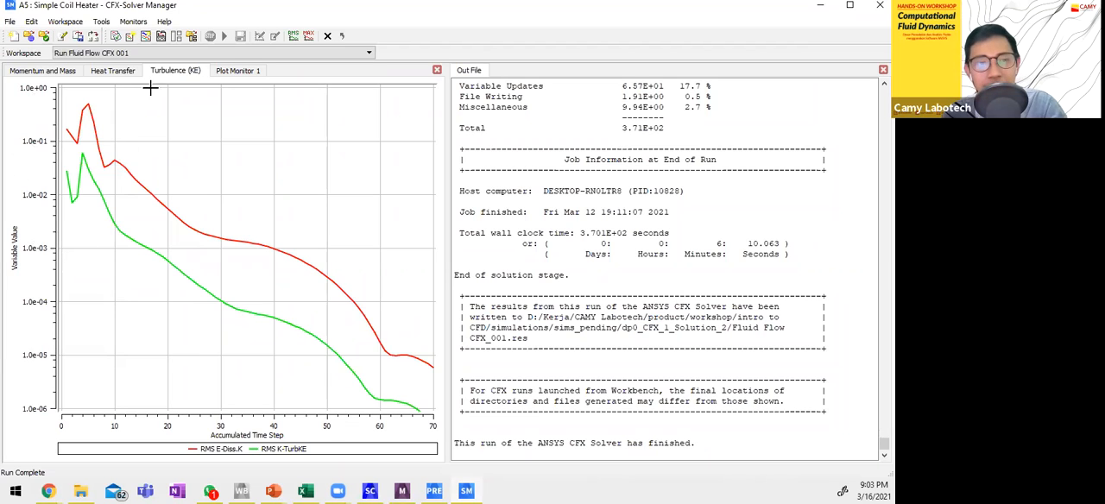
{"action": "left_click", "coordinate": [47, 72]}
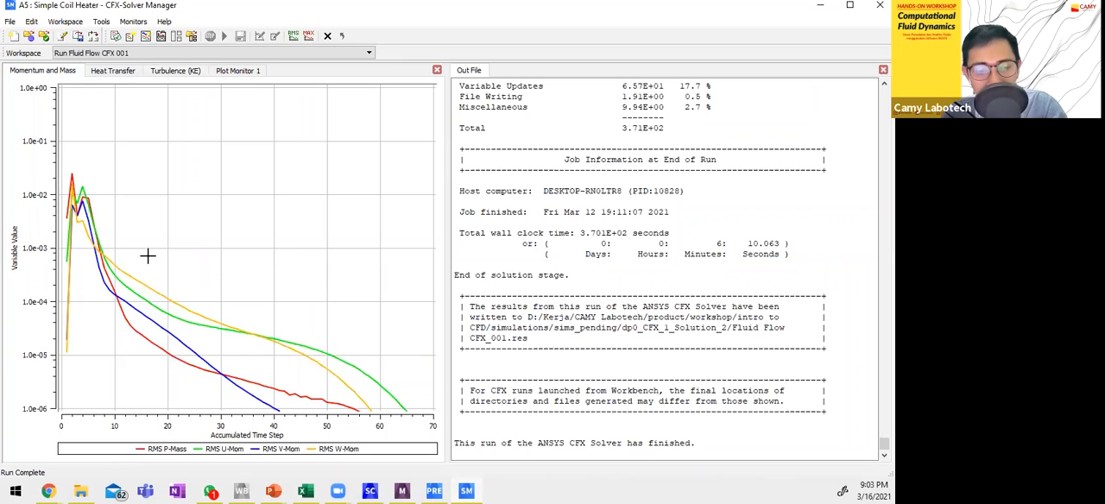
{"action": "left_click", "coordinate": [113, 71]}
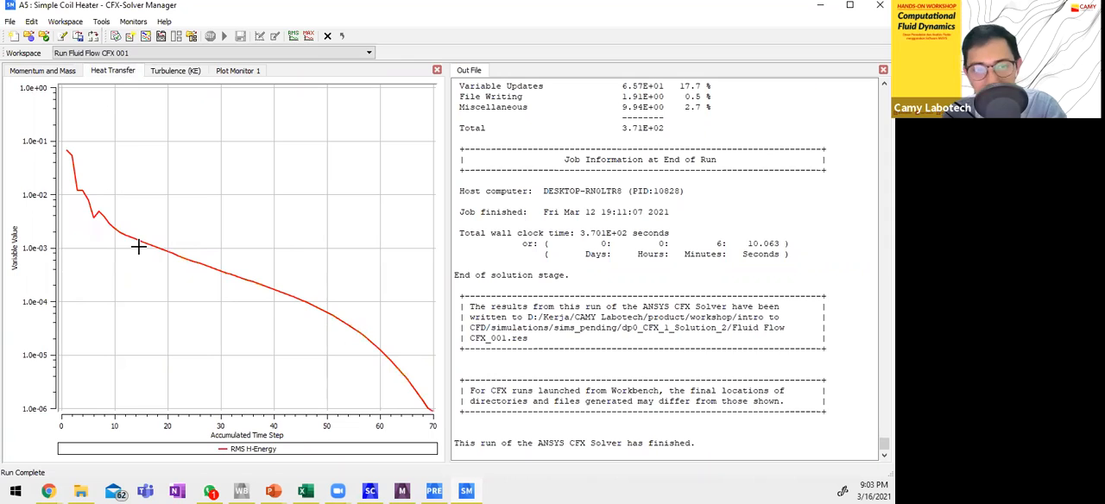
{"action": "left_click", "coordinate": [192, 73]}
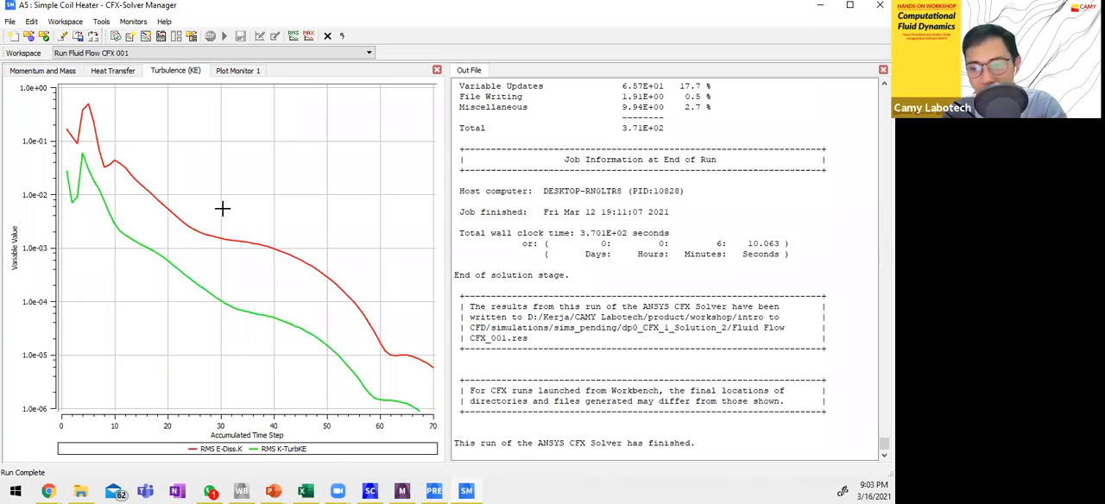
{"action": "left_click", "coordinate": [244, 76]}
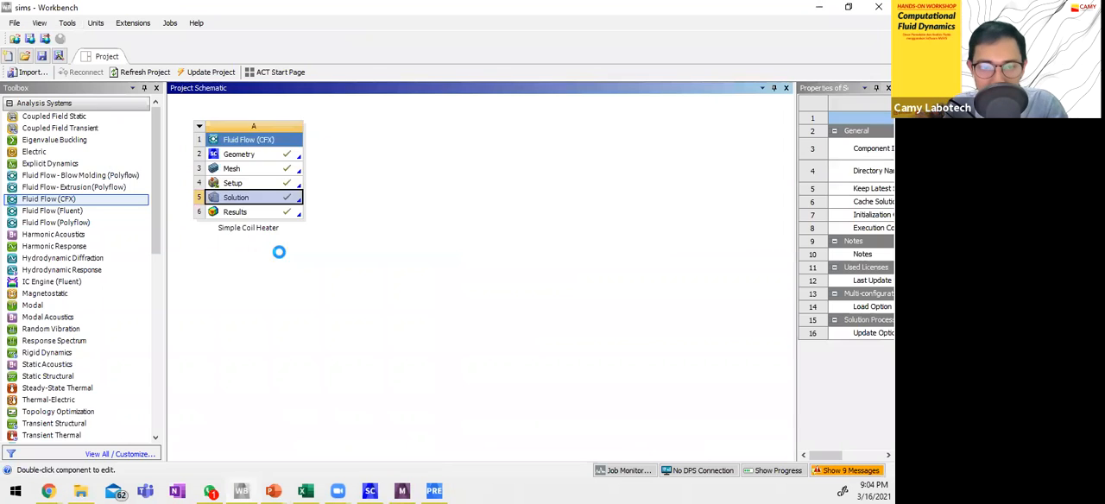
Open the project's results in CFD-Post, hide the wall, and show the Dense contour on the coil.
{"action": "double_click", "coordinate": [264, 212]}
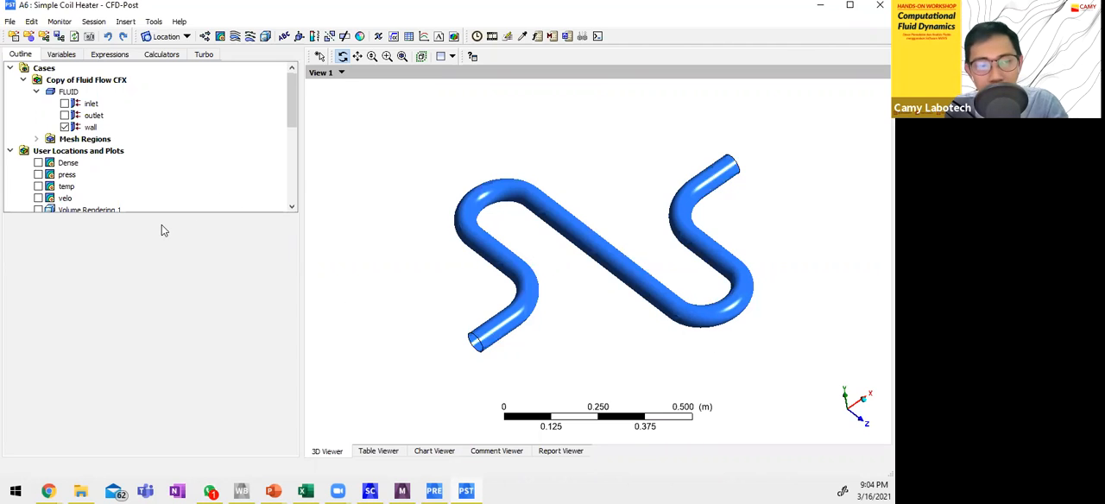
{"action": "left_click", "coordinate": [65, 127]}
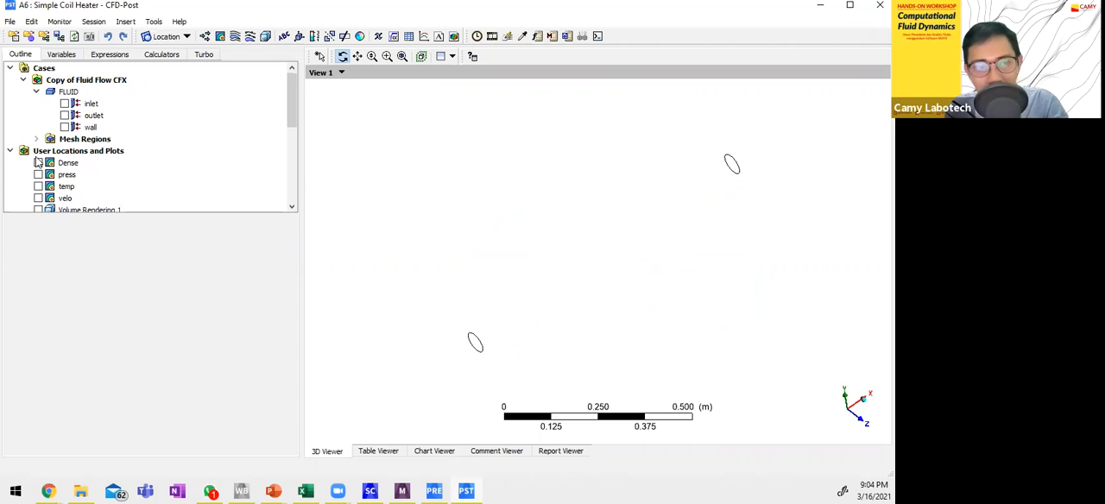
{"action": "left_click", "coordinate": [38, 163]}
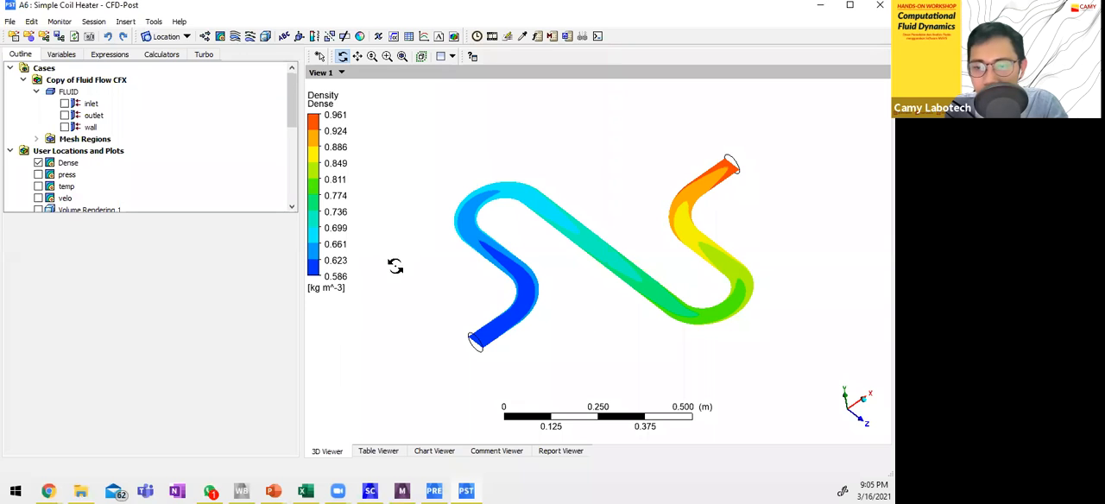
Replace the Dense contour by the press, temp and velo contours one at a time, leaving velo displayed.
{"action": "left_click", "coordinate": [38, 163]}
{"action": "left_click", "coordinate": [38, 174]}
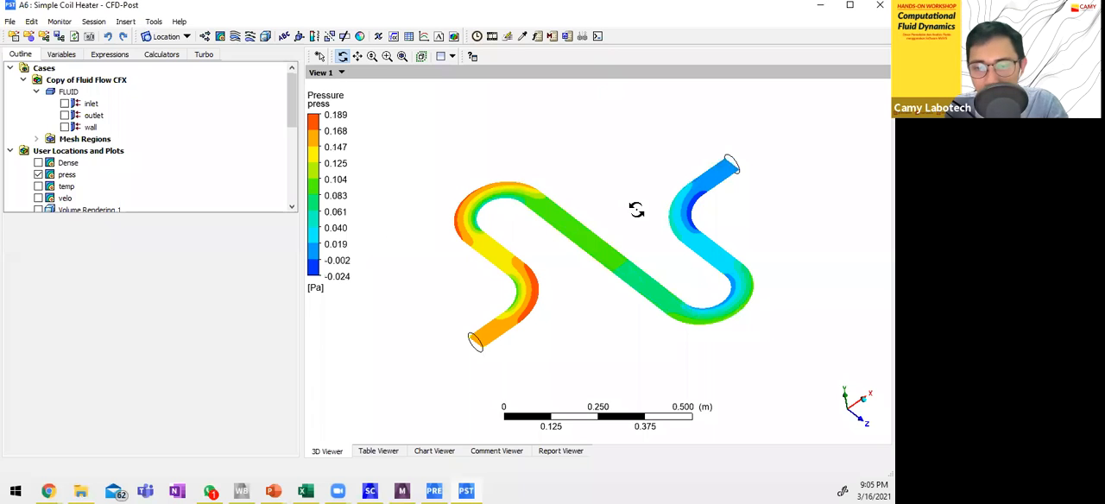
{"action": "left_click", "coordinate": [38, 175]}
{"action": "left_click", "coordinate": [38, 186]}
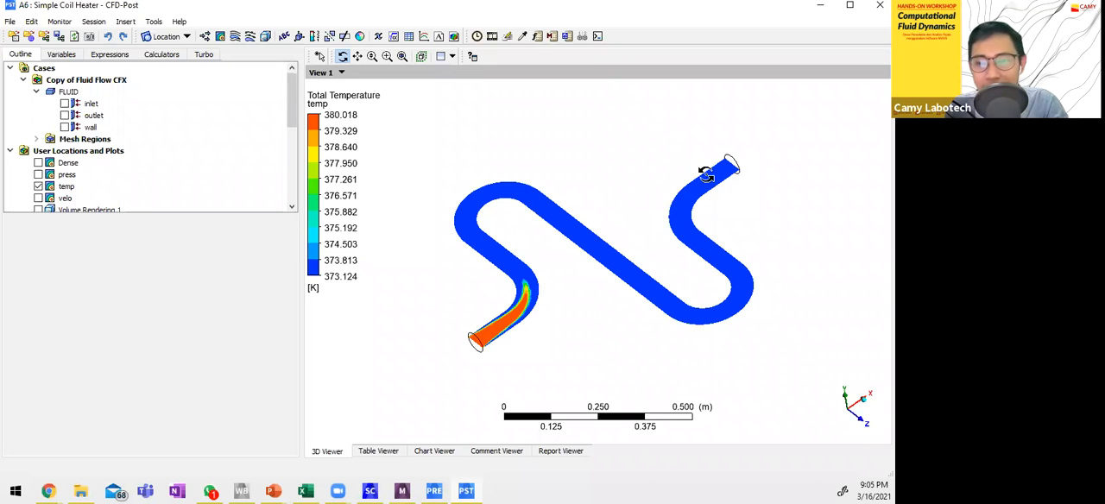
{"action": "left_click", "coordinate": [38, 187]}
{"action": "left_click", "coordinate": [38, 198]}
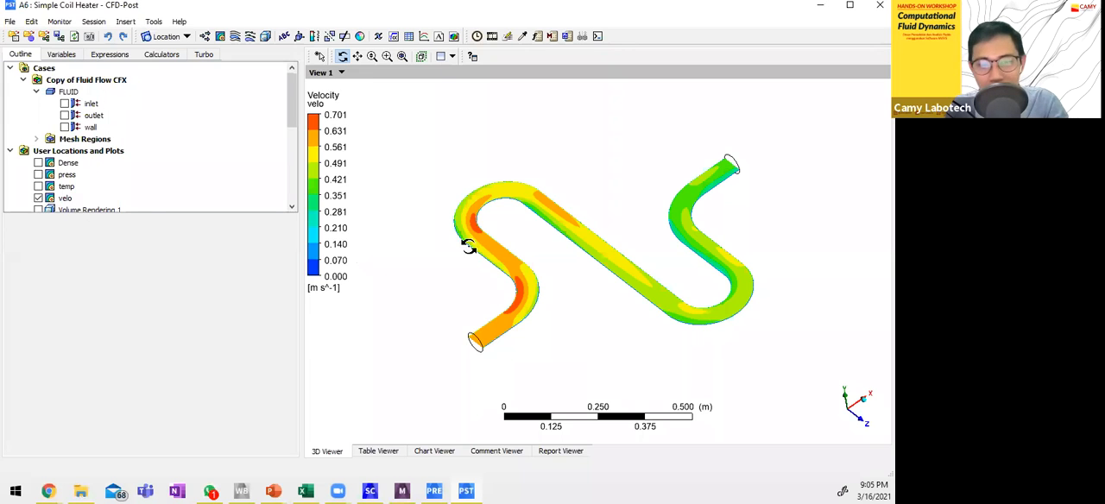
Overlay the Vector 1 plot on the coil's velocity contour and enlarge it for inspection.
{"action": "scroll", "coordinate": [123, 138], "scroll_direction": "down", "scroll_amount": 2}
{"action": "left_click", "coordinate": [38, 197]}
{"action": "scroll", "coordinate": [525, 309], "scroll_direction": "up", "scroll_amount": 1}
{"action": "scroll", "coordinate": [525, 309], "scroll_direction": "up", "scroll_amount": 2}
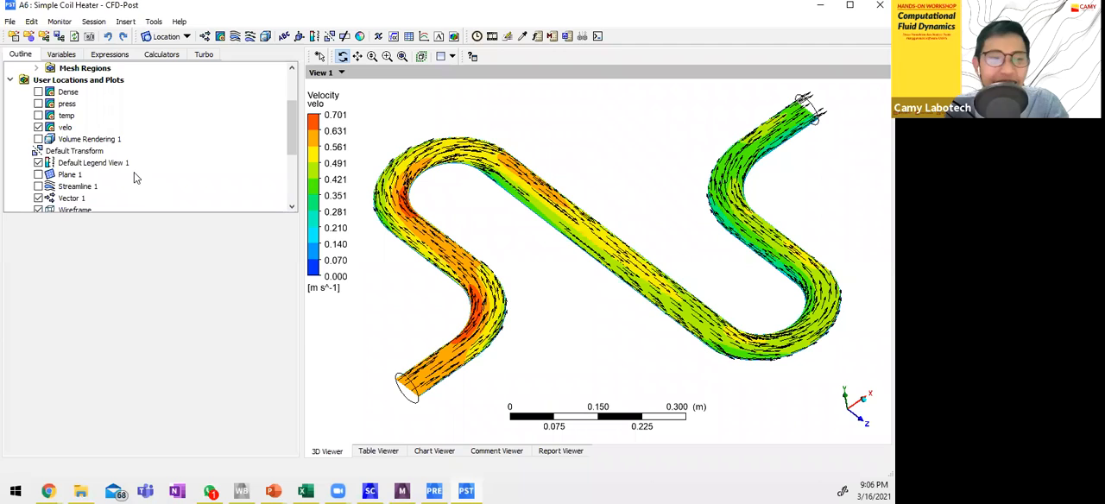
Open the report's Table 1 with the inlet and outlet results, and widen column A to fit the full row labels.
{"action": "scroll", "coordinate": [134, 177], "scroll_direction": "down", "scroll_amount": 3}
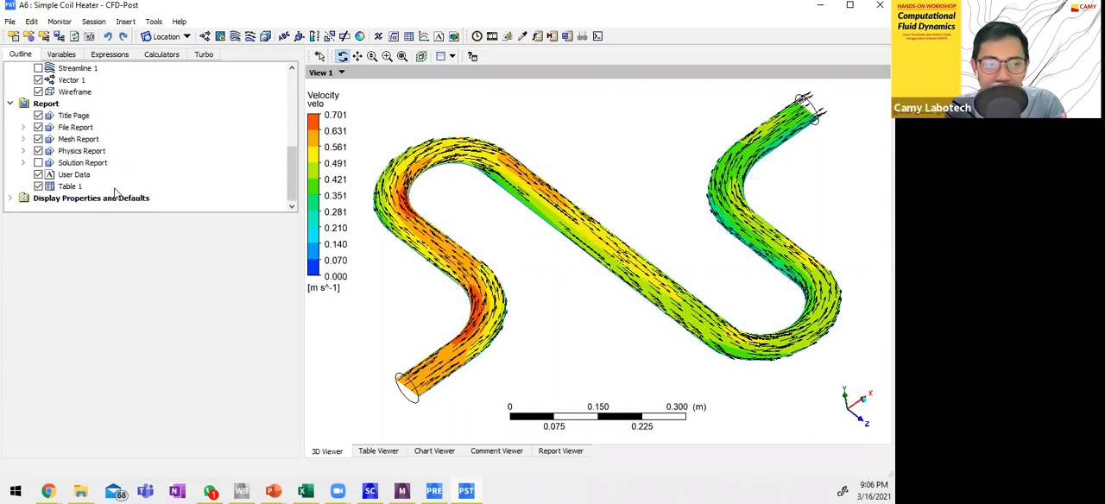
{"action": "left_click", "coordinate": [115, 189]}
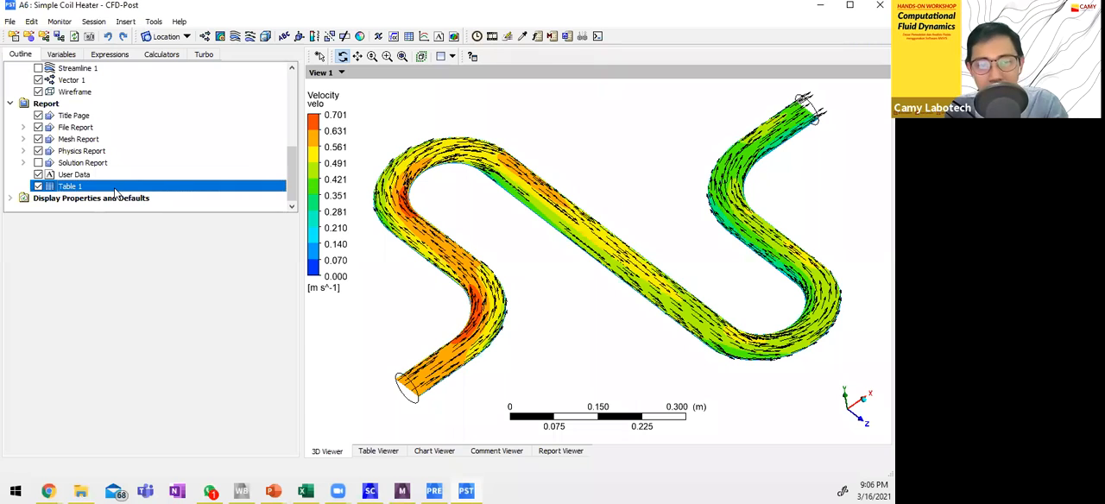
{"action": "double_click", "coordinate": [115, 189]}
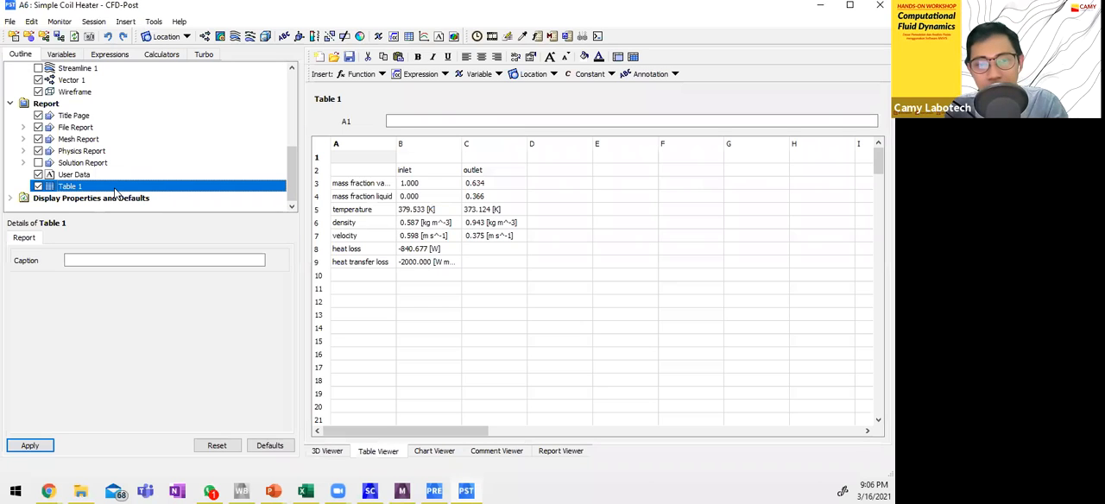
{"action": "left_click", "coordinate": [381, 184]}
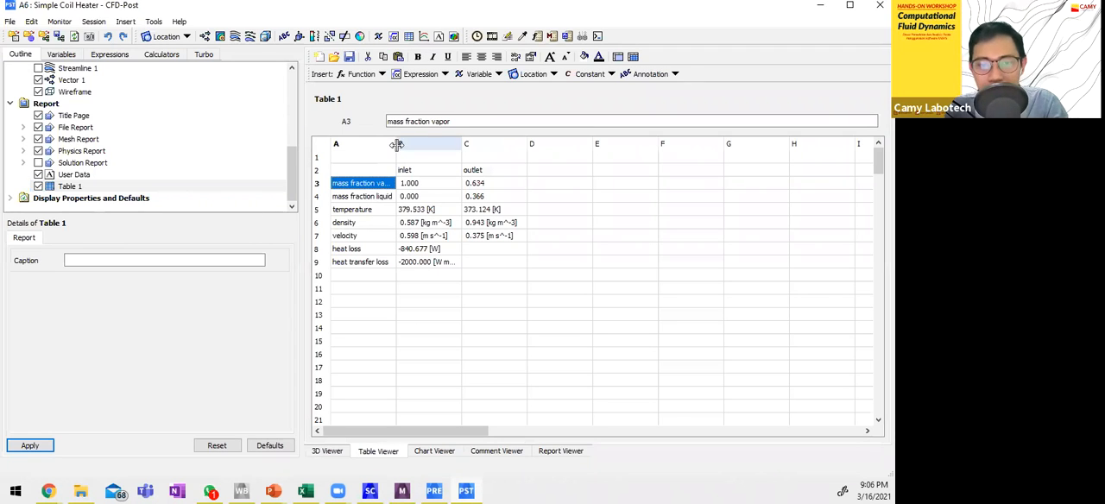
{"action": "left_click_drag", "start_coordinate": [396, 143], "coordinate": [463, 149]}
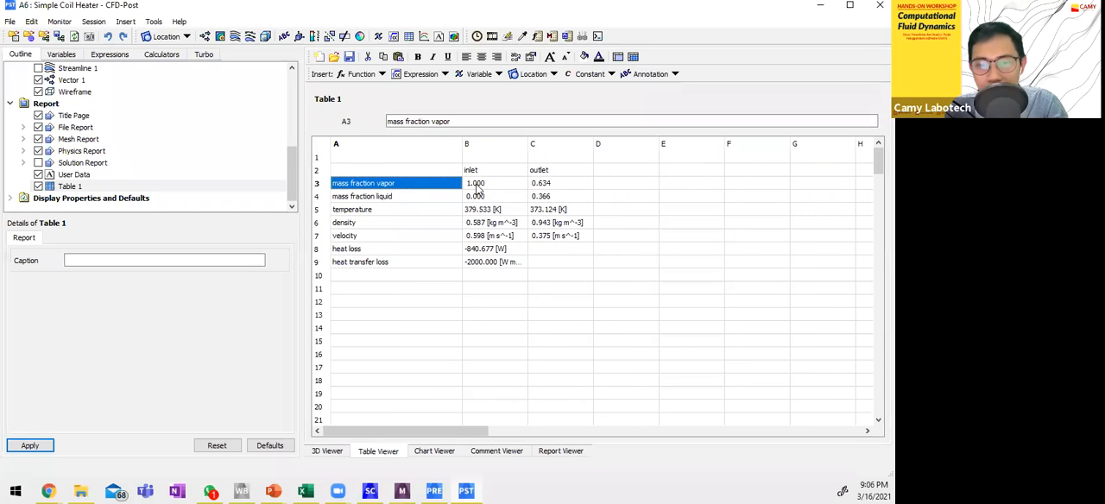
Check the inlet and outlet vapor mass fractions in Table 1, then place a narrowed Excel window of preliminary.xlsx beside the table for comparison.
{"action": "left_click", "coordinate": [477, 185]}
{"action": "left_click", "coordinate": [541, 184]}
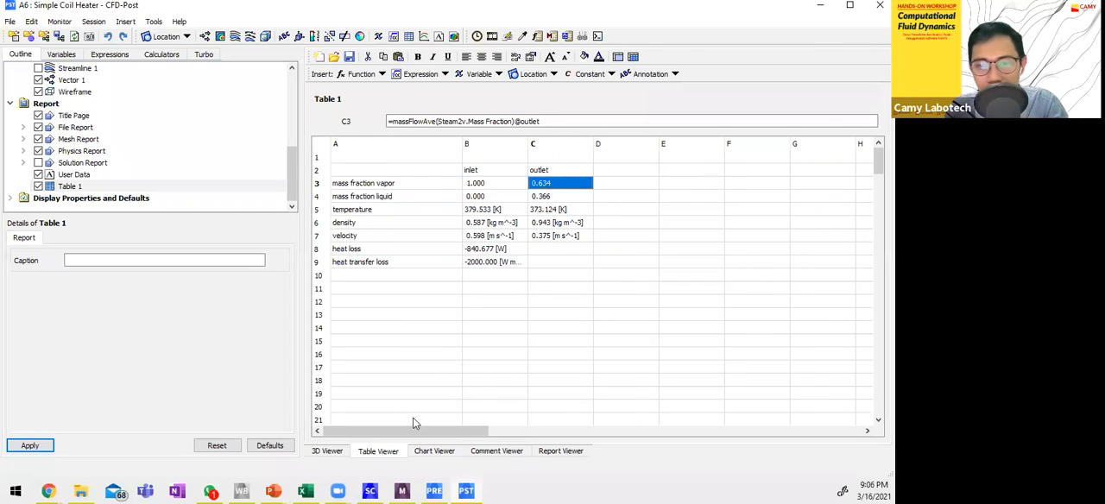
{"action": "left_click", "coordinate": [305, 491]}
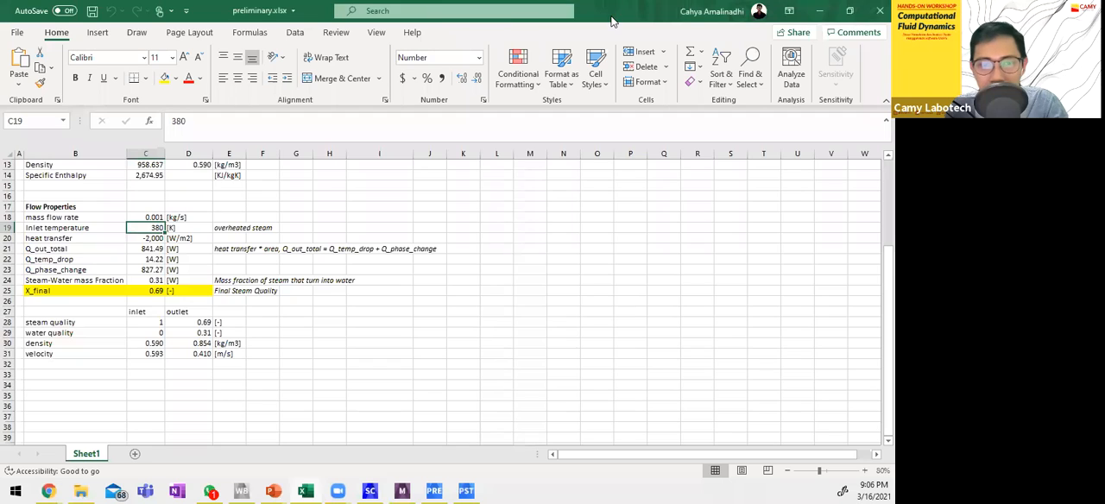
{"action": "left_click_drag", "start_coordinate": [611, 16], "coordinate": [532, 46]}
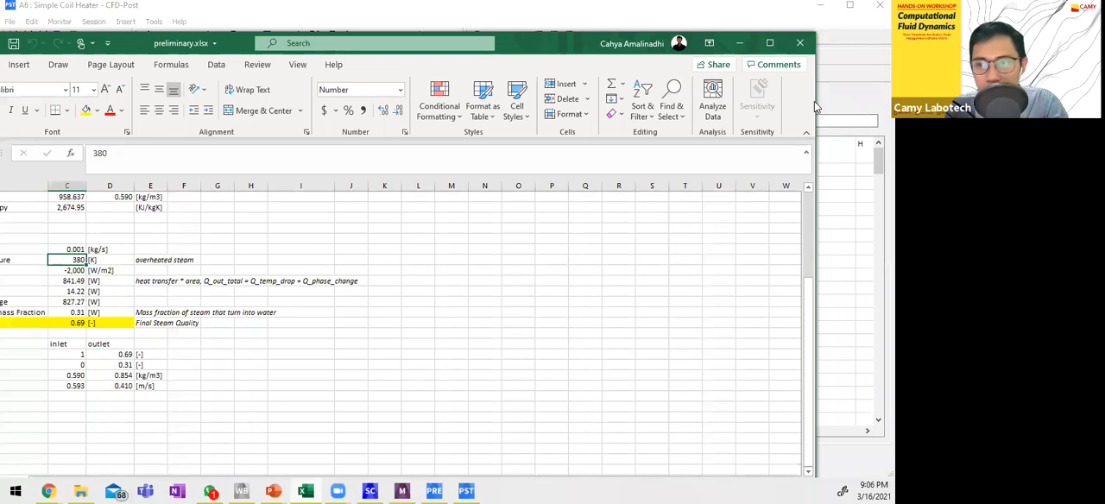
{"action": "left_click_drag", "start_coordinate": [820, 104], "coordinate": [183, 103]}
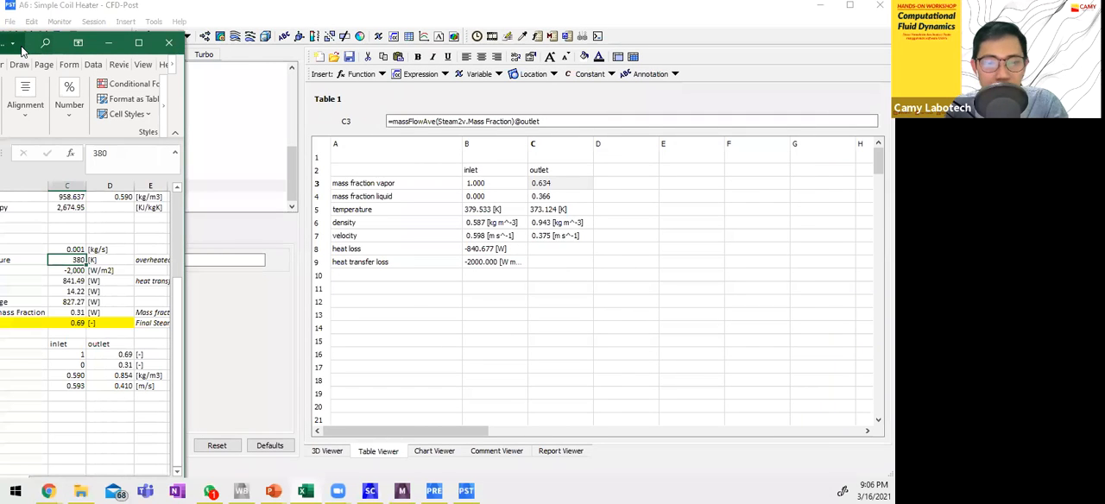
{"action": "left_click", "coordinate": [139, 44]}
{"action": "left_click_drag", "start_coordinate": [616, 15], "coordinate": [205, 37]}
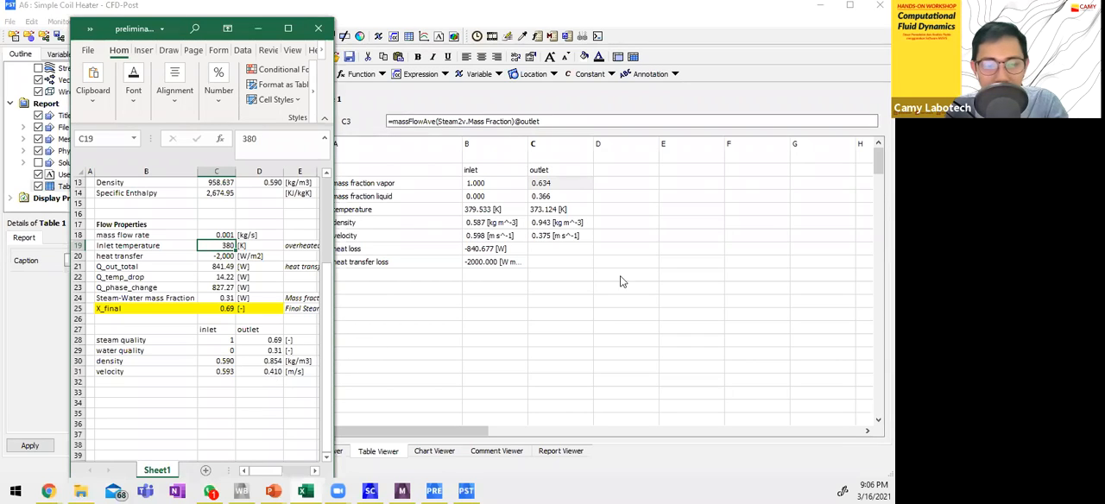
Return to Table 1 in CFD-Post and inspect the outlet velocity and outlet density expressions.
{"action": "left_click", "coordinate": [555, 240]}
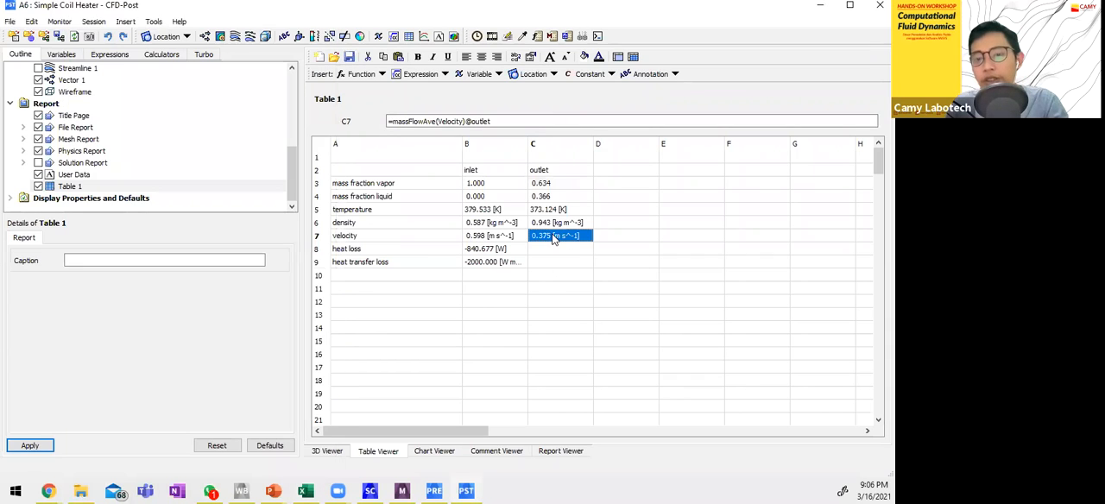
{"action": "left_click", "coordinate": [554, 222]}
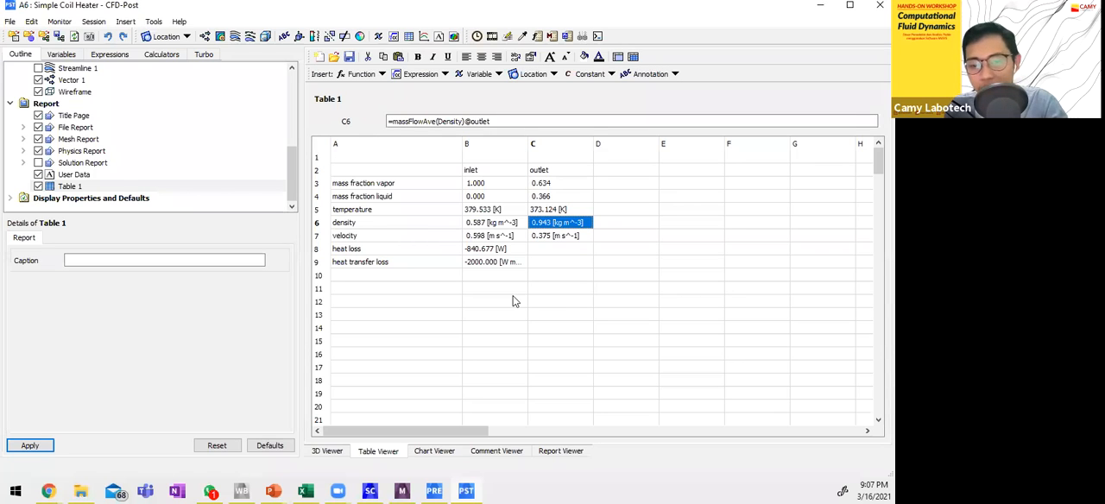
Switch to the running Workshop CFD slide show in PowerPoint and advance to the slide "Case: Heat treatment pada Tank".
{"action": "left_click", "coordinate": [283, 489]}
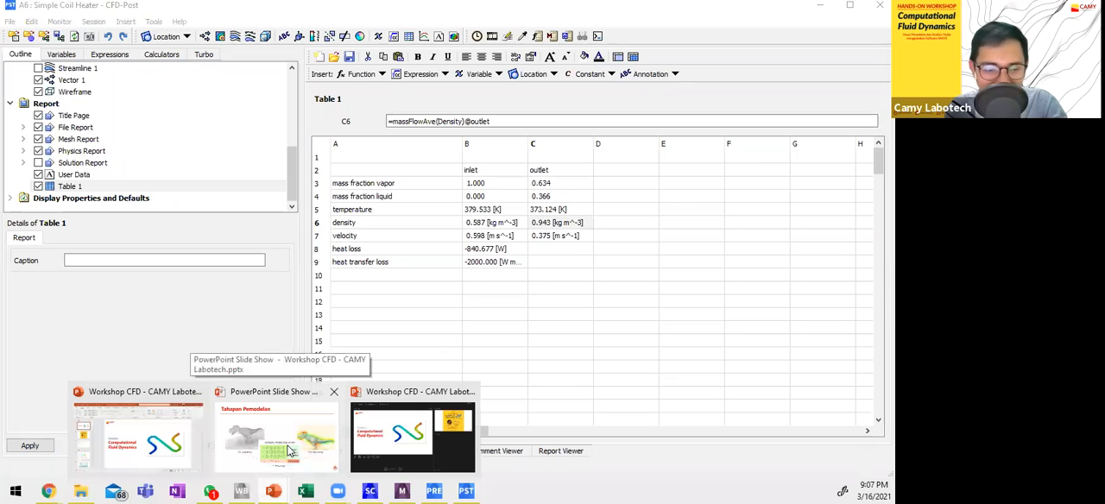
{"action": "left_click", "coordinate": [289, 451]}
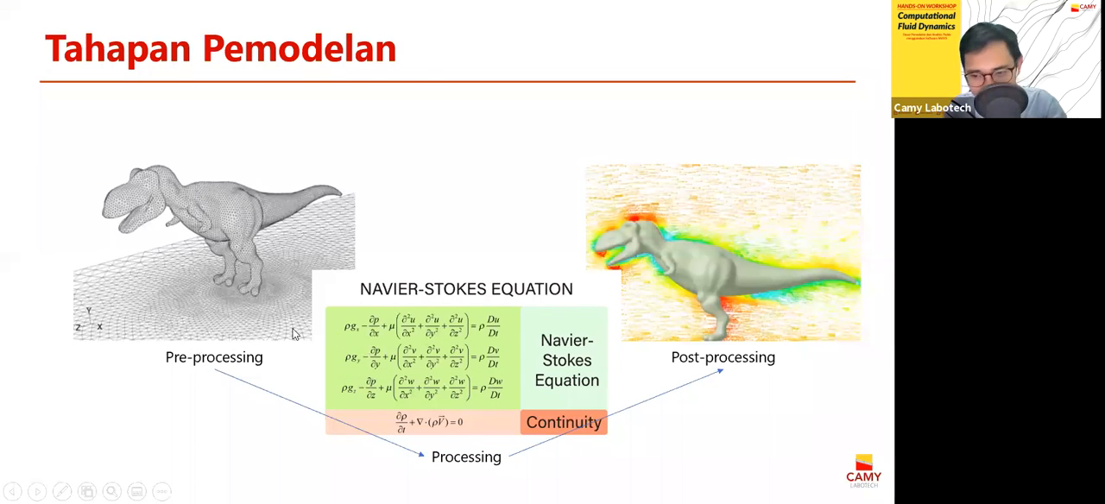
{"action": "key", "text": "Right"}
{"action": "key", "text": "Right"}
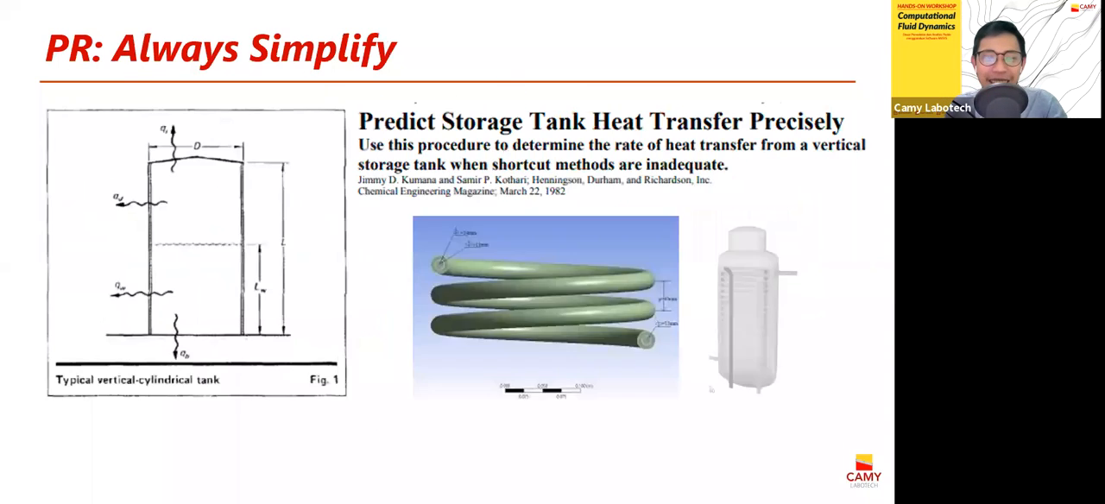
{"action": "key", "text": "Right"}
{"action": "key", "text": "Right"}
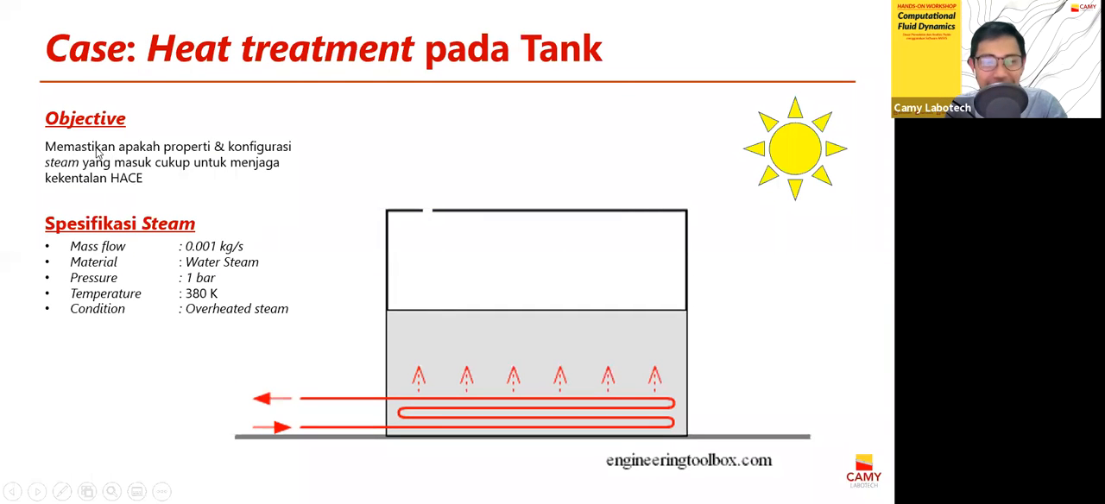